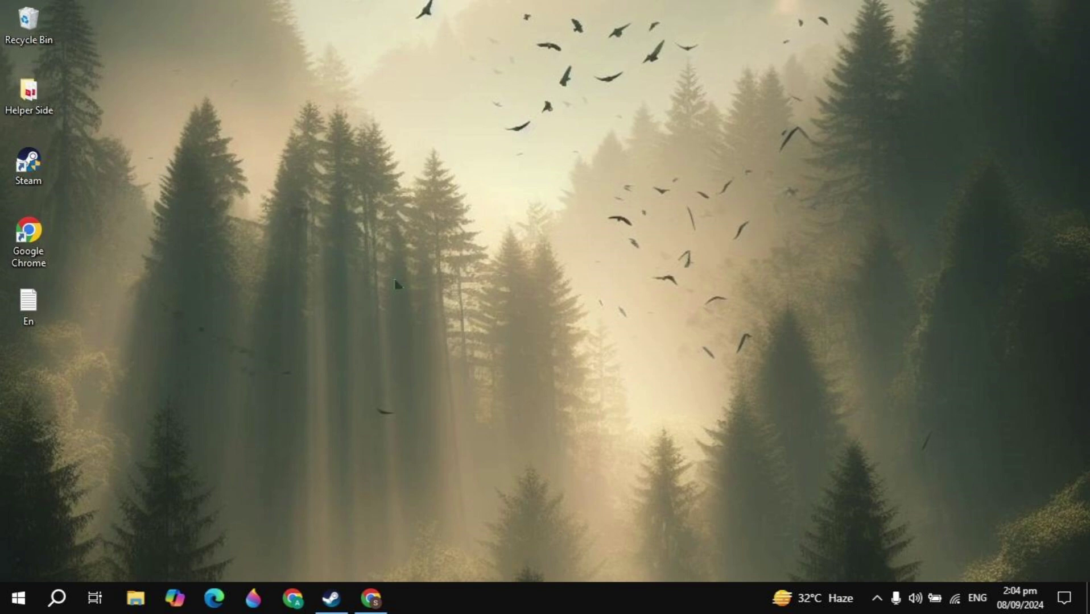
# - Open Device Manager via a 'dev' search and expand Audio inputs and outputs
pyautogui.click(45, 606)
pyautogui.write('dev')
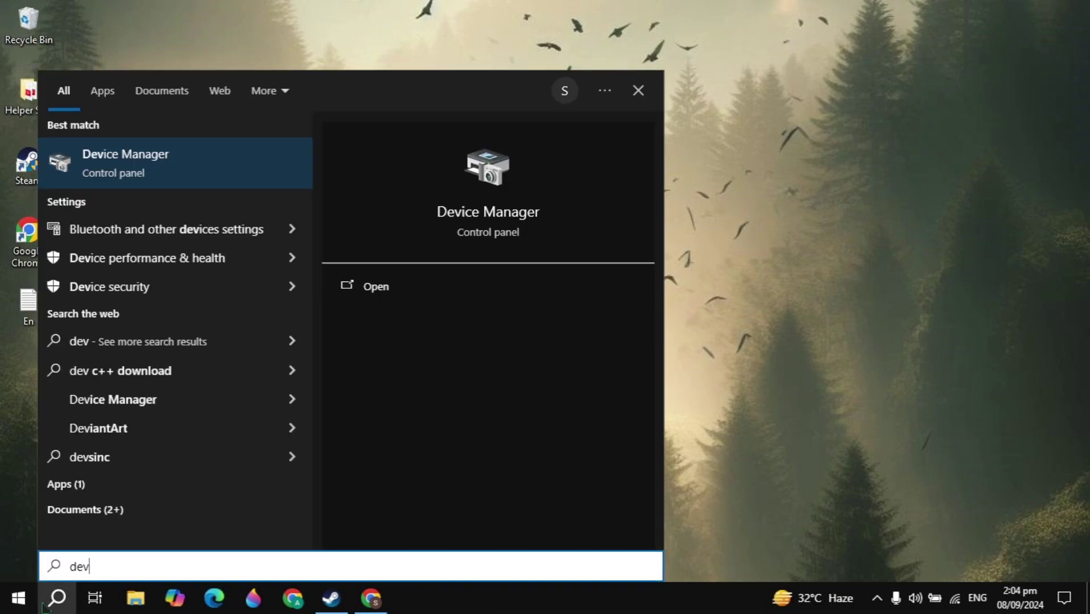
pyautogui.press('Return')
pyautogui.click(351, 182)
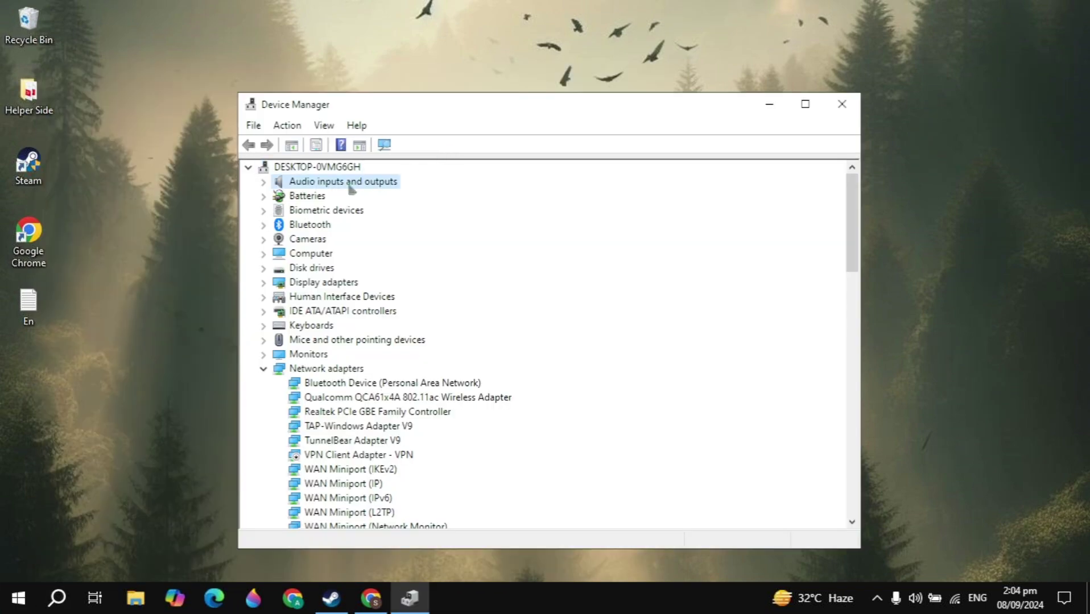
pyautogui.doubleClick(350, 182)
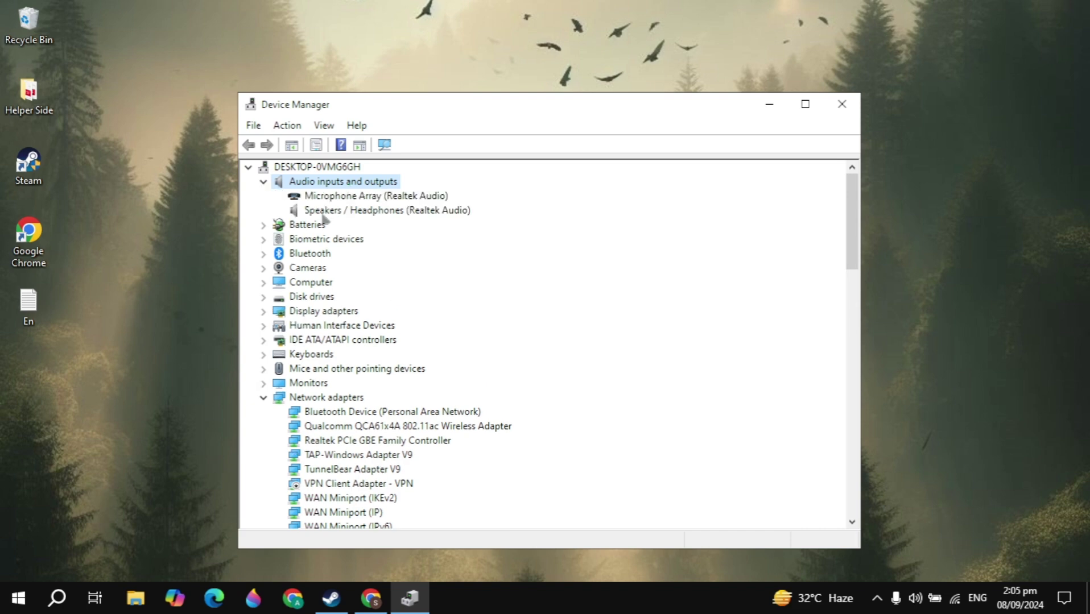
# - Update the Speakers / Headphones (Realtek Audio) driver to Generic software device from the driver list
pyautogui.click(338, 212)
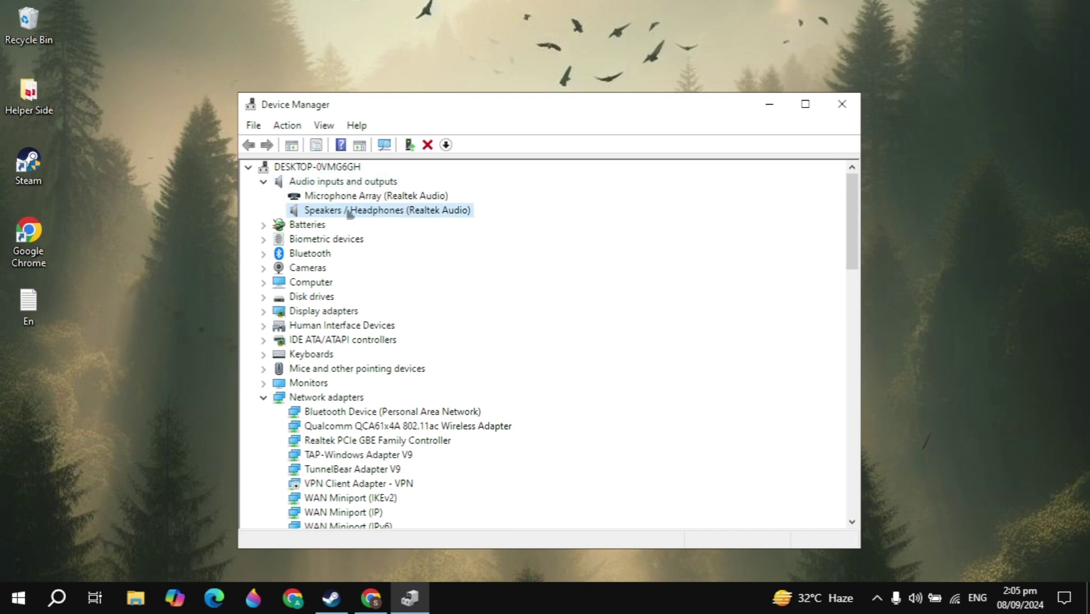
pyautogui.rightClick(349, 213)
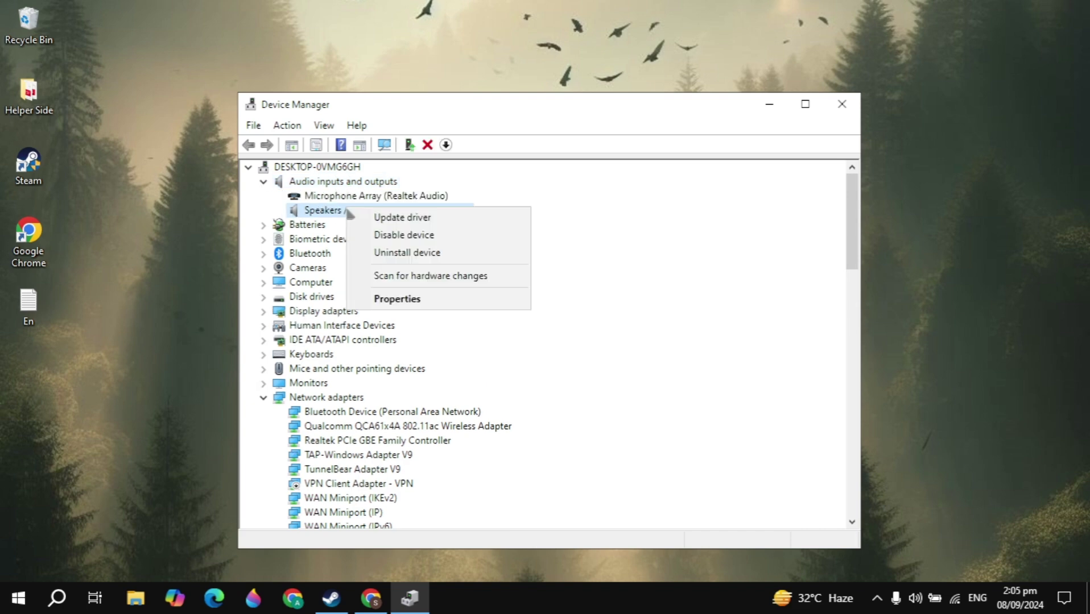
pyautogui.click(388, 218)
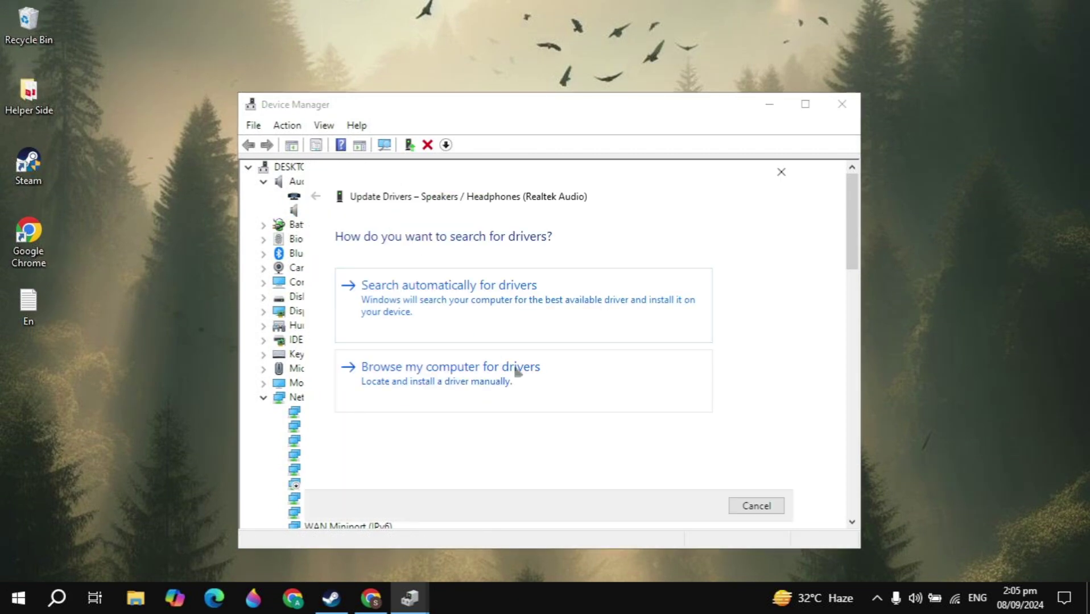
pyautogui.click(518, 371)
pyautogui.click(456, 411)
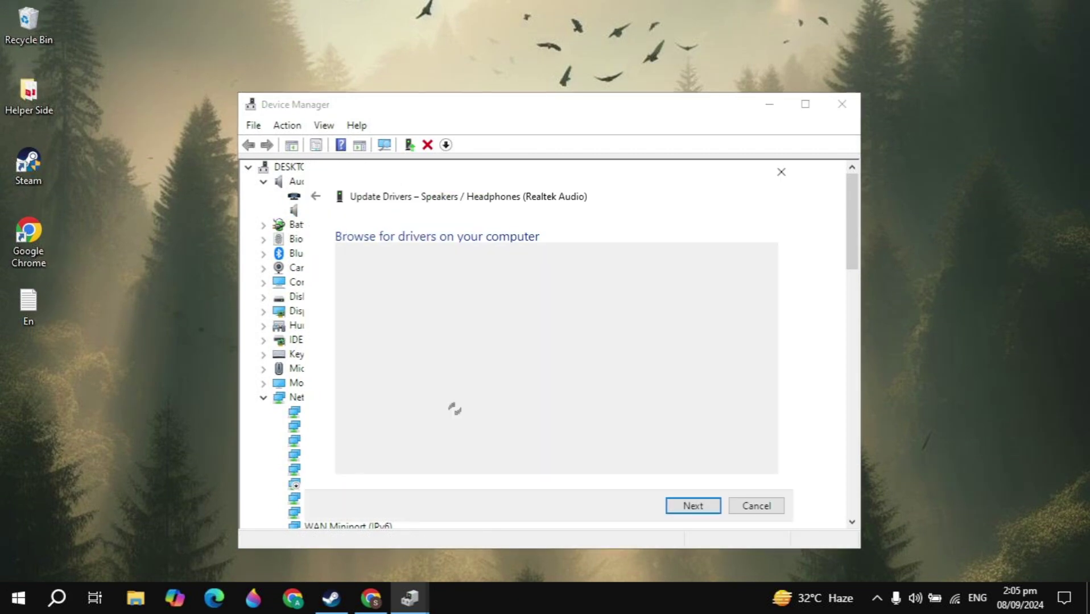
pyautogui.click(398, 388)
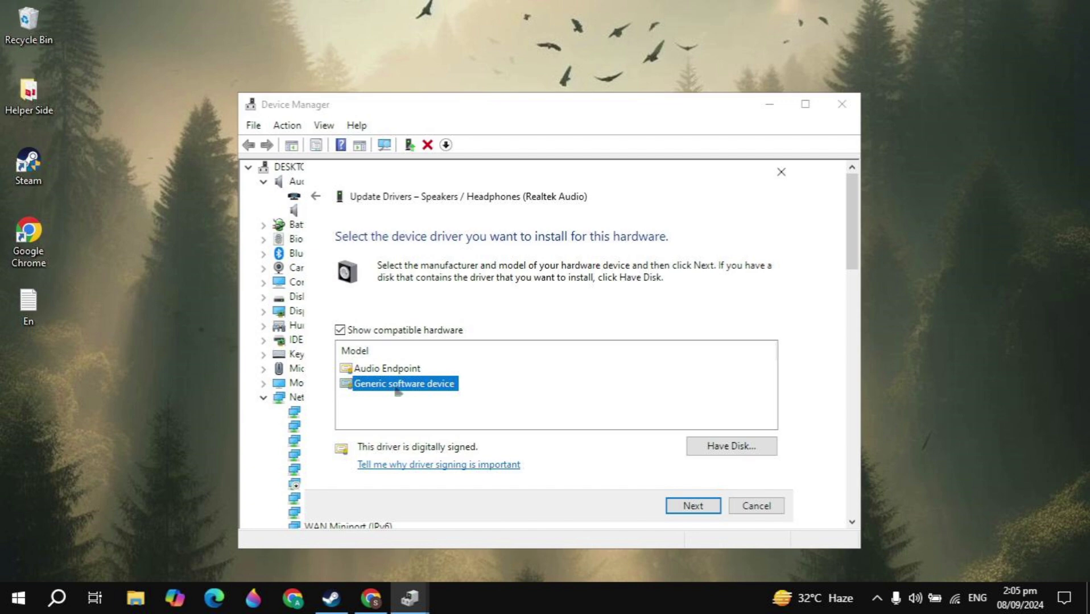
pyautogui.click(698, 506)
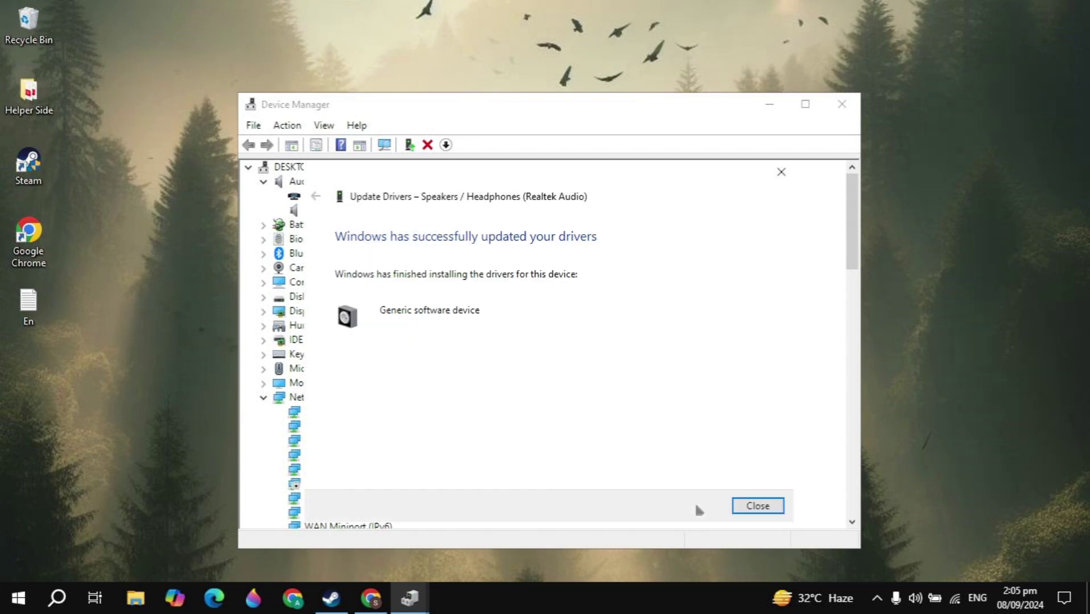
# - Automatically search for a driver for Speakers / Headphones under Software devices, installing Audio Endpoint
pyautogui.click(758, 506)
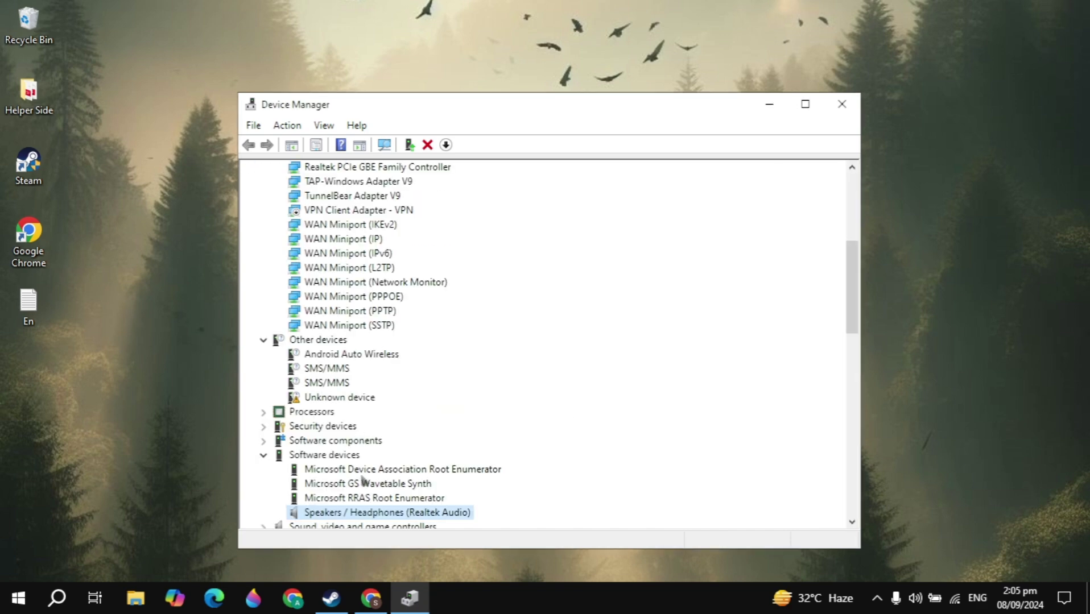
pyautogui.scroll(-2, 364, 481)
pyautogui.rightClick(353, 444)
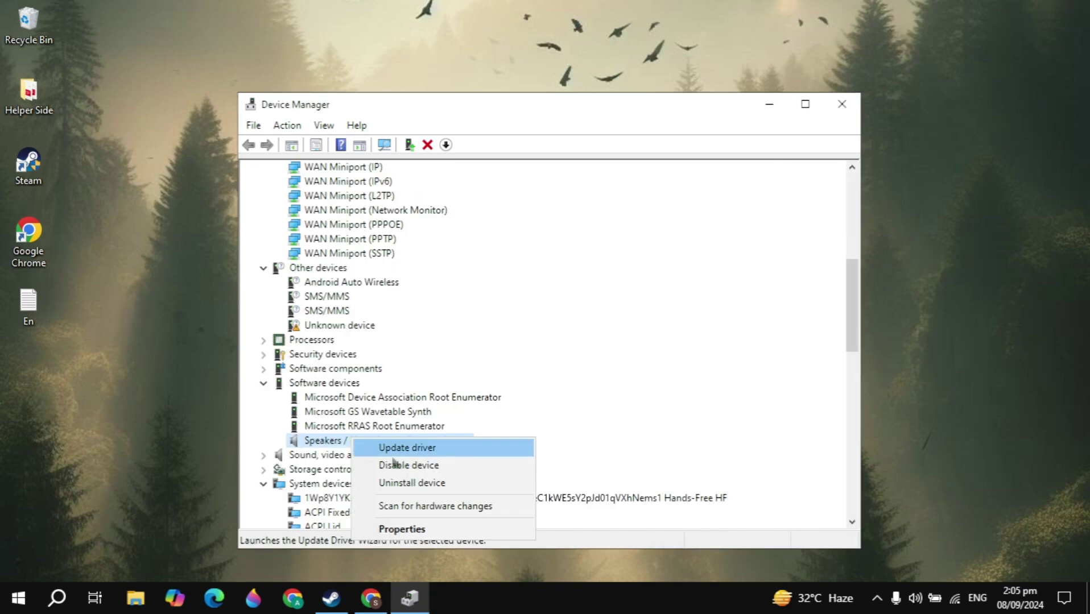
pyautogui.click(416, 454)
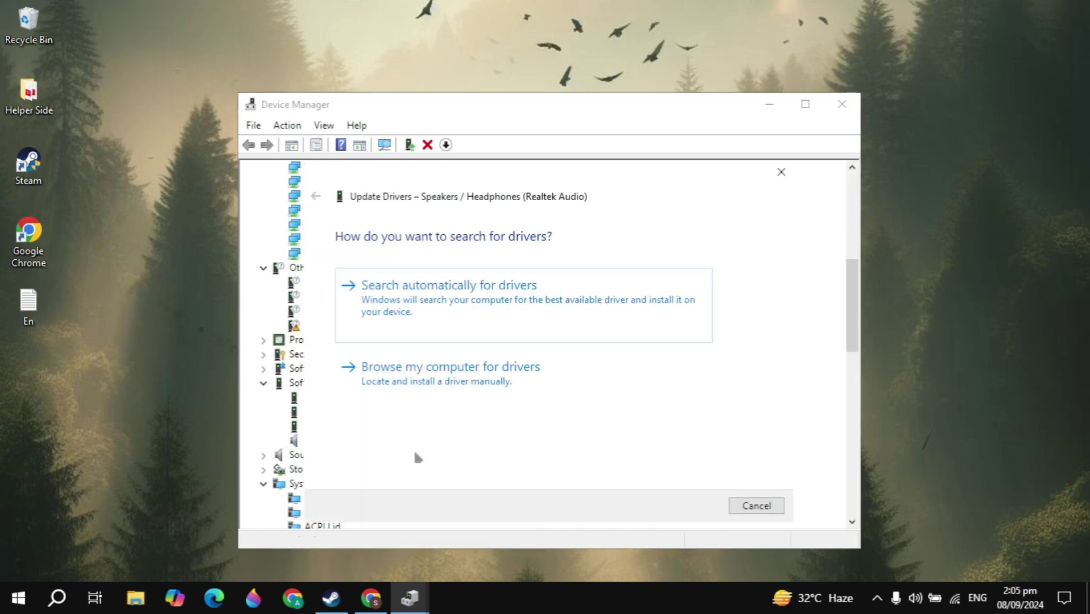
pyautogui.click(450, 300)
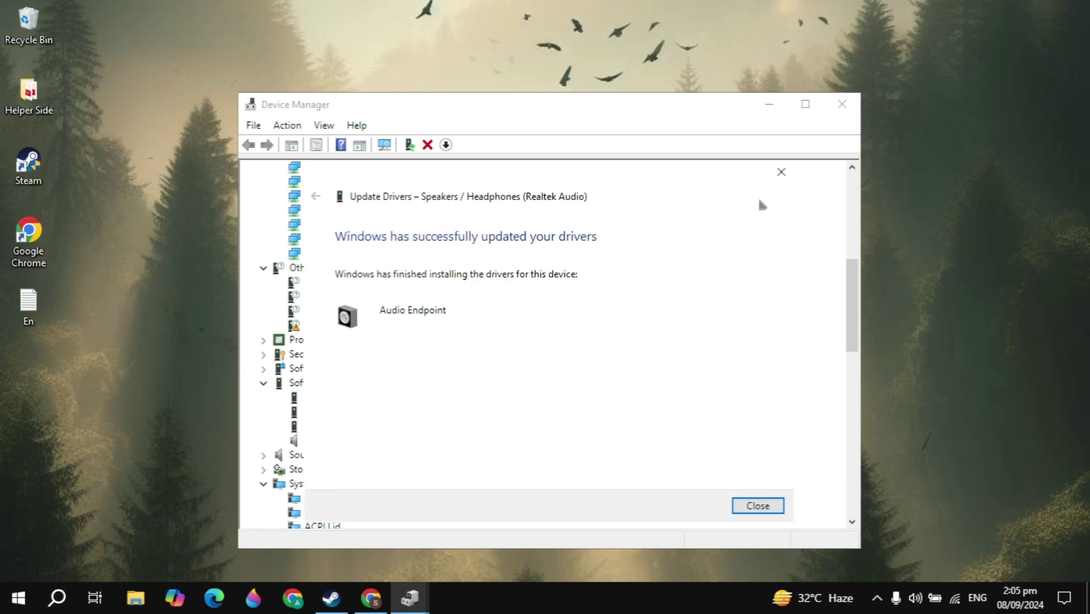
pyautogui.click(781, 171)
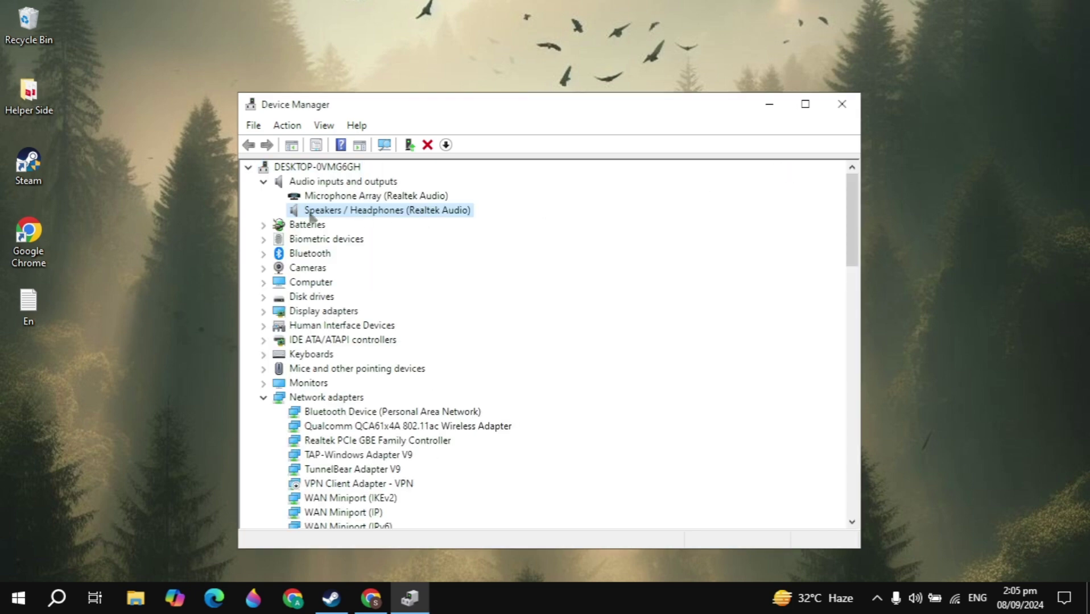
# - Disable Speakers / Headphones (Realtek Audio), confirm with Yes, then enable it again
pyautogui.rightClick(369, 215)
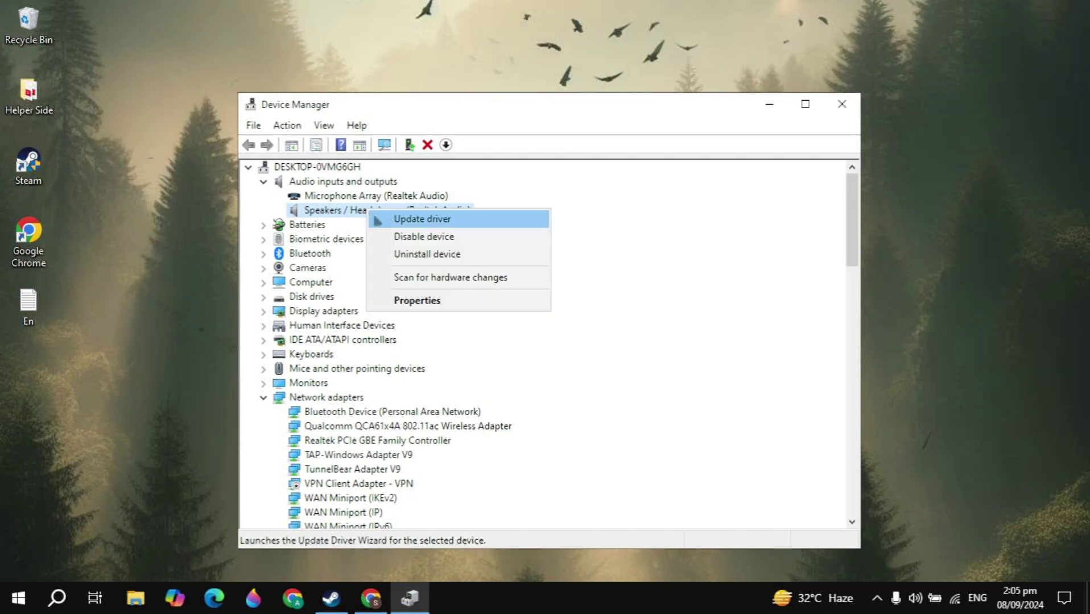
pyautogui.click(437, 239)
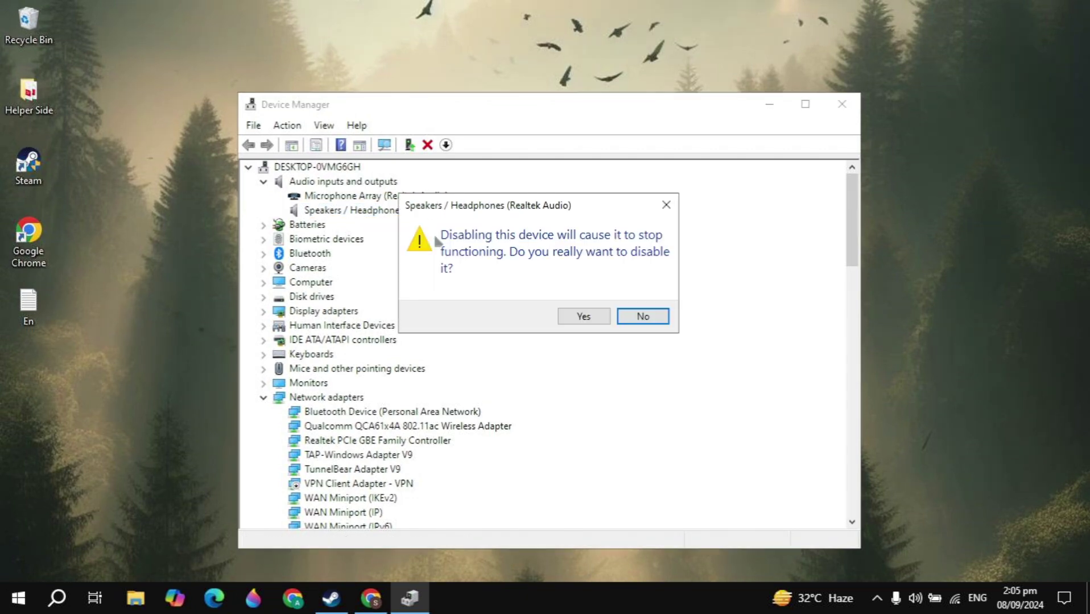
pyautogui.click(582, 317)
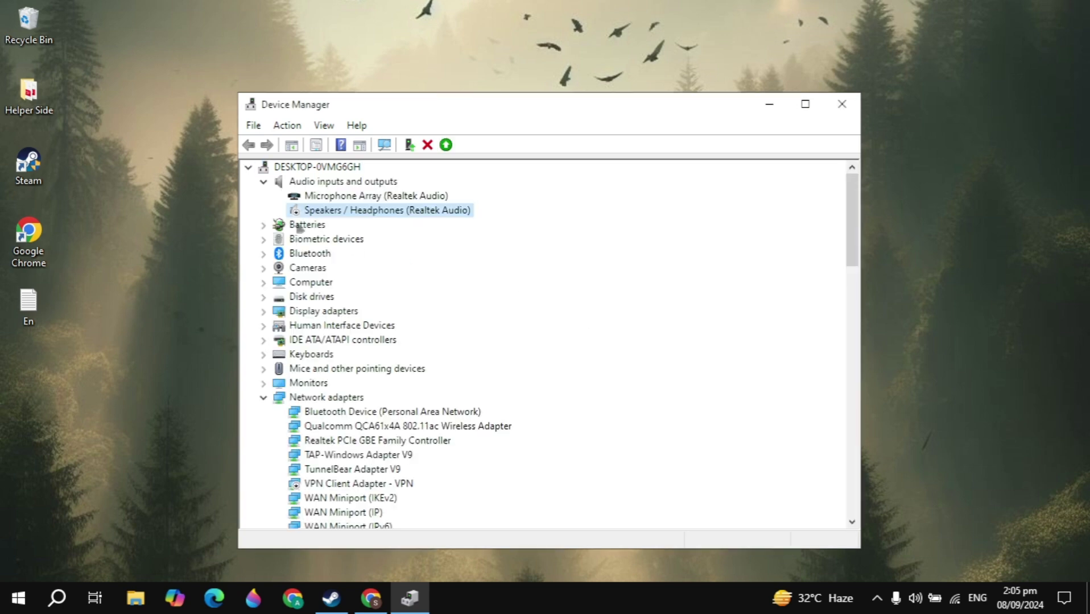
pyautogui.rightClick(341, 211)
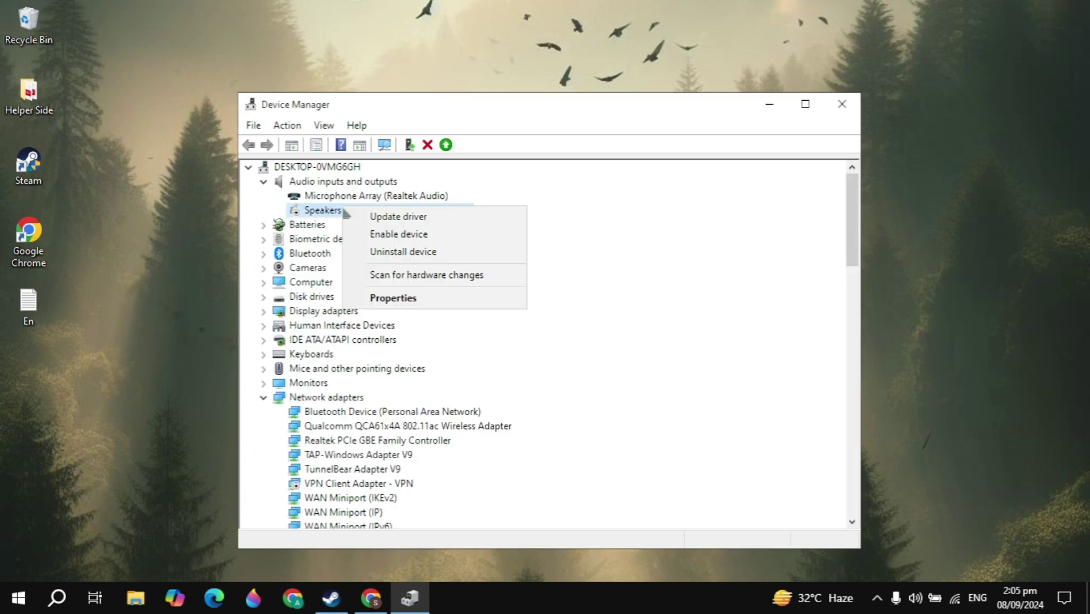
pyautogui.click(448, 240)
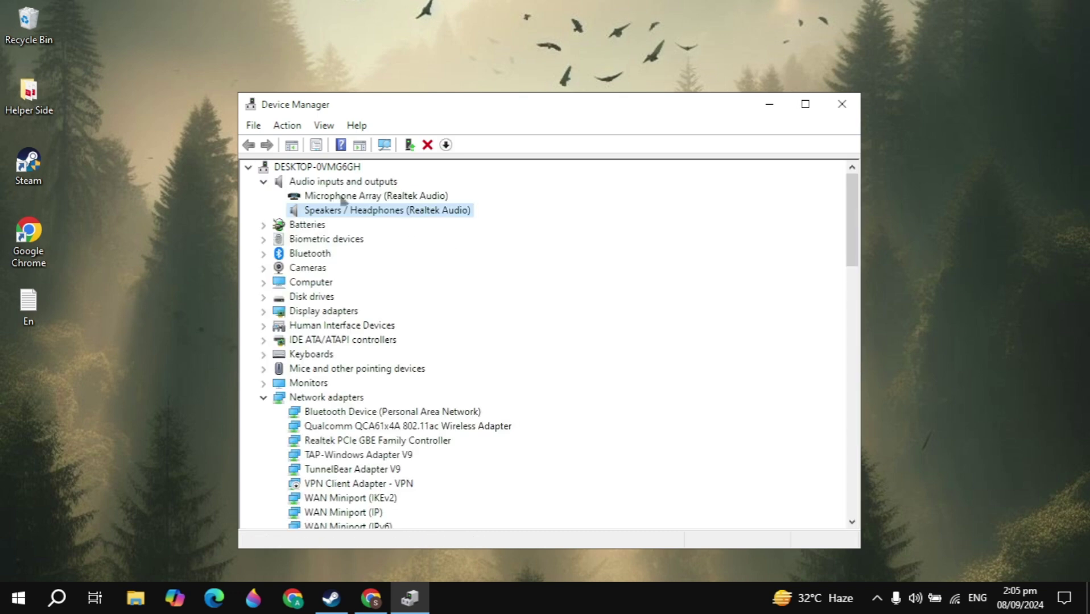
# - Close Device Manager and open Troubleshoot settings through a 'troub' search
pyautogui.click(851, 116)
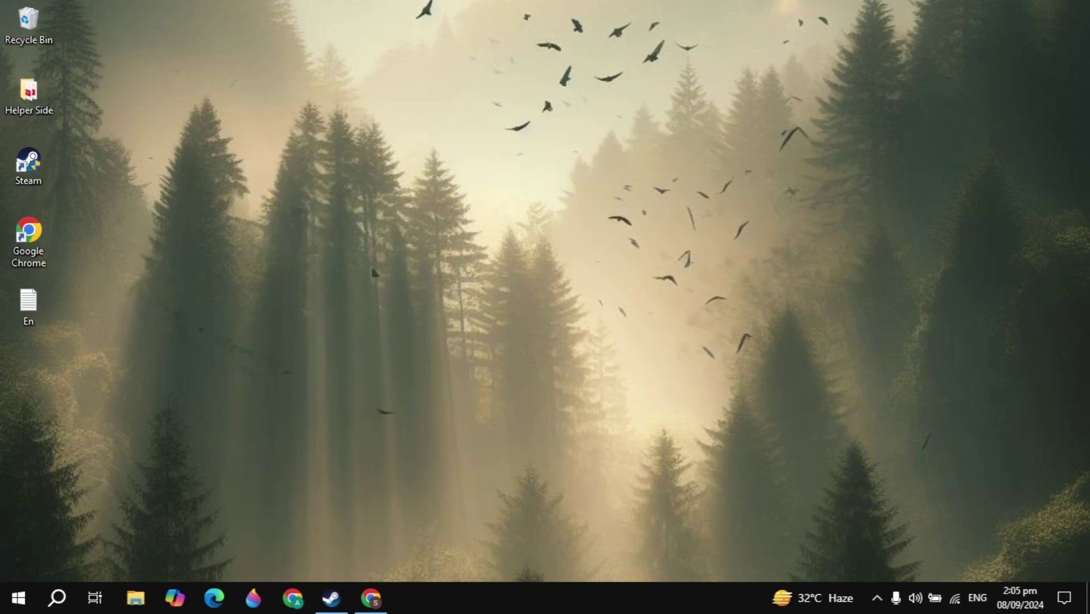
pyautogui.click(69, 607)
pyautogui.write('troub')
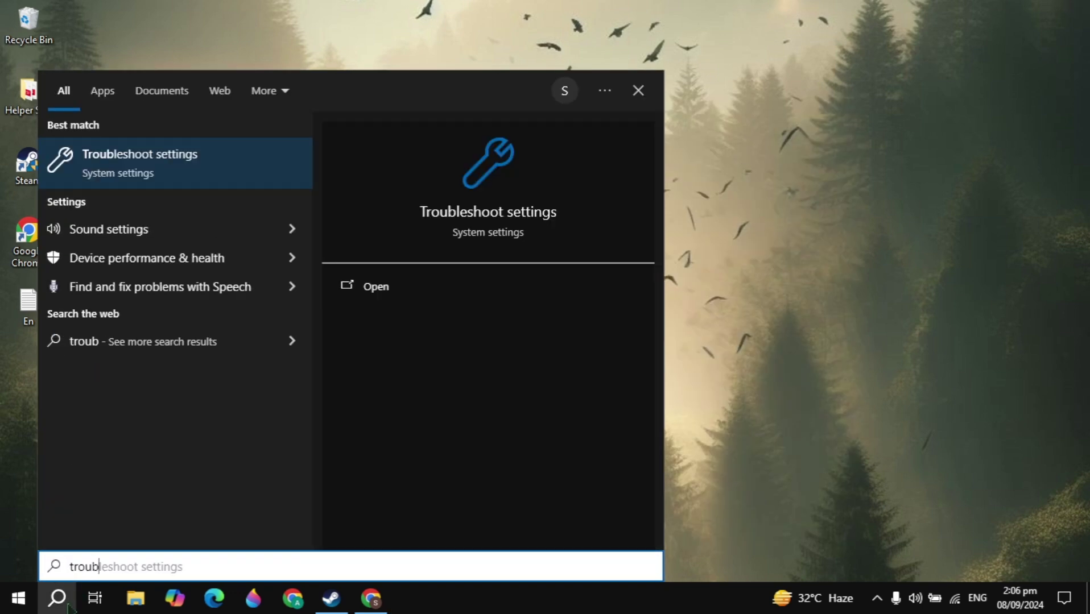
pyautogui.click(162, 174)
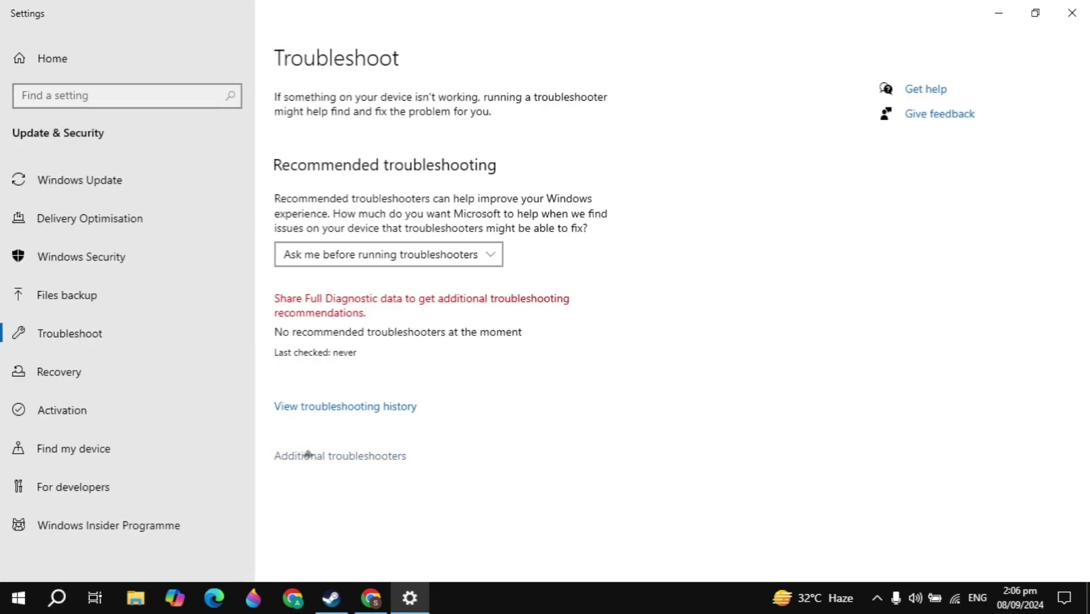
# - Run the Playing Audio troubleshooter from Additional troubleshooters, then close it and Settings
pyautogui.click(310, 456)
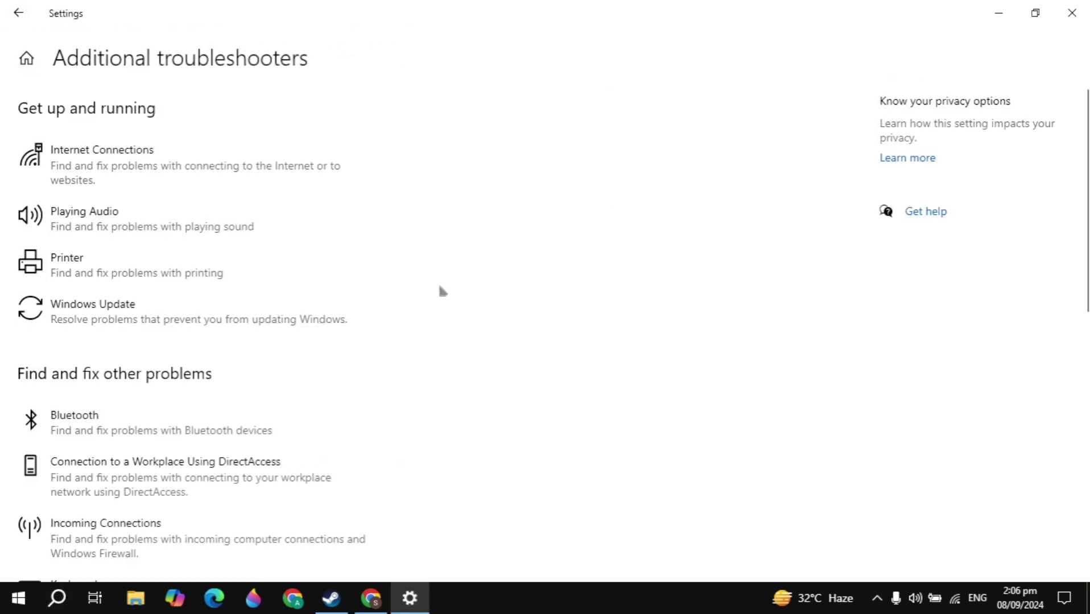
pyautogui.click(85, 224)
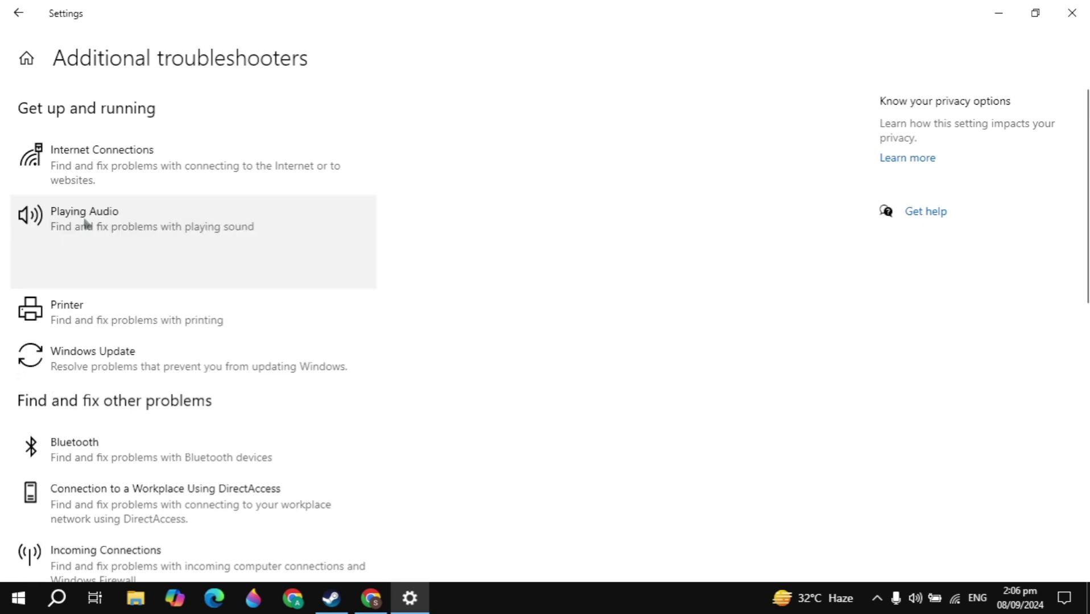
pyautogui.click(334, 277)
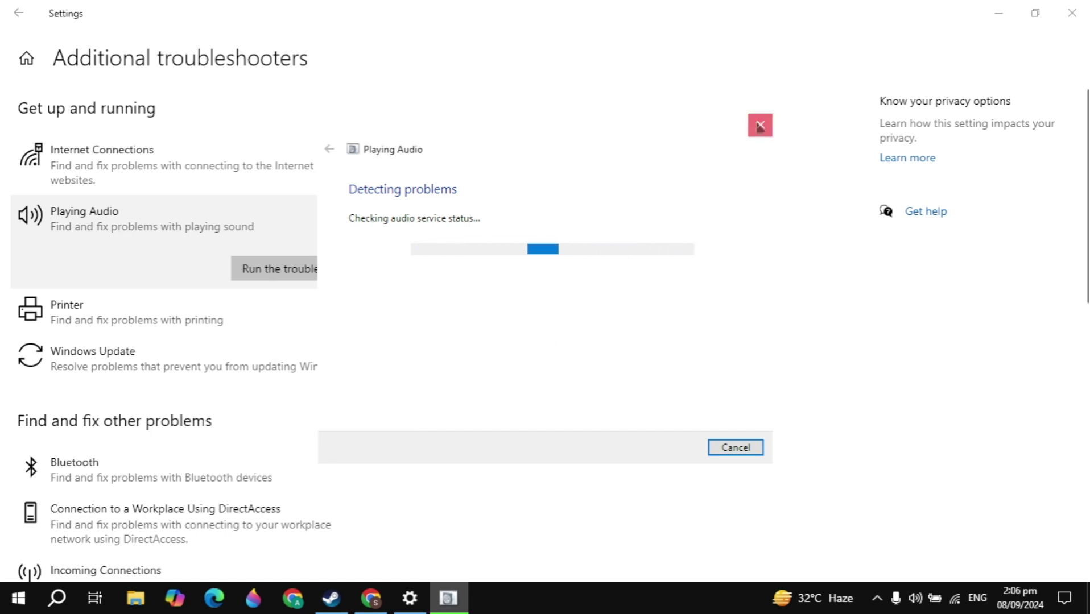
pyautogui.click(759, 127)
pyautogui.click(1072, 13)
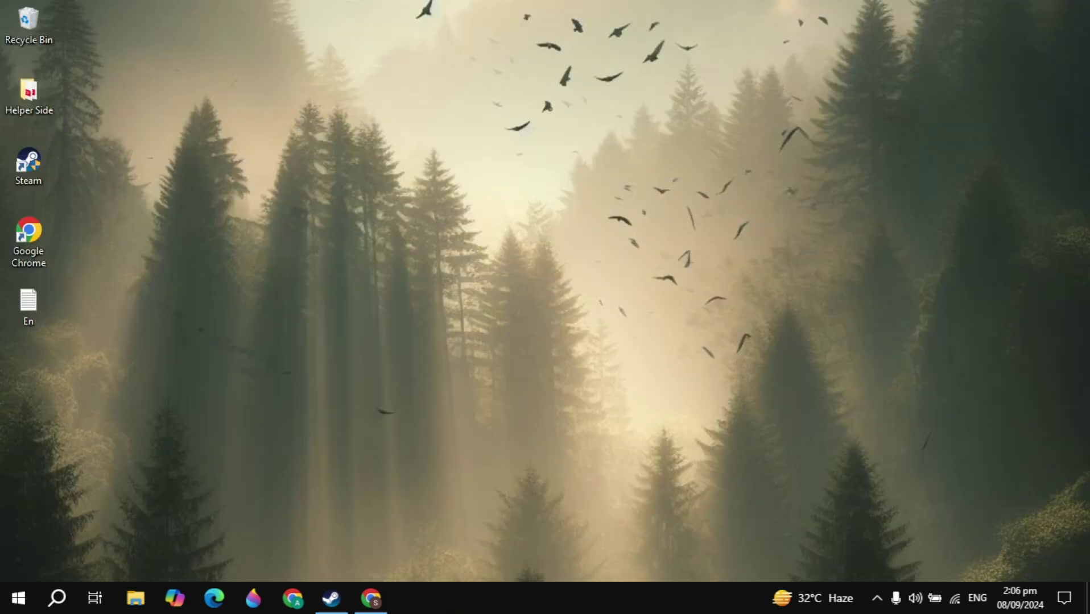
pyautogui.click(57, 598)
# - Open the Sound dialog from Control Panel's Hardware and Sound and center it on screen
pyautogui.write('contro')
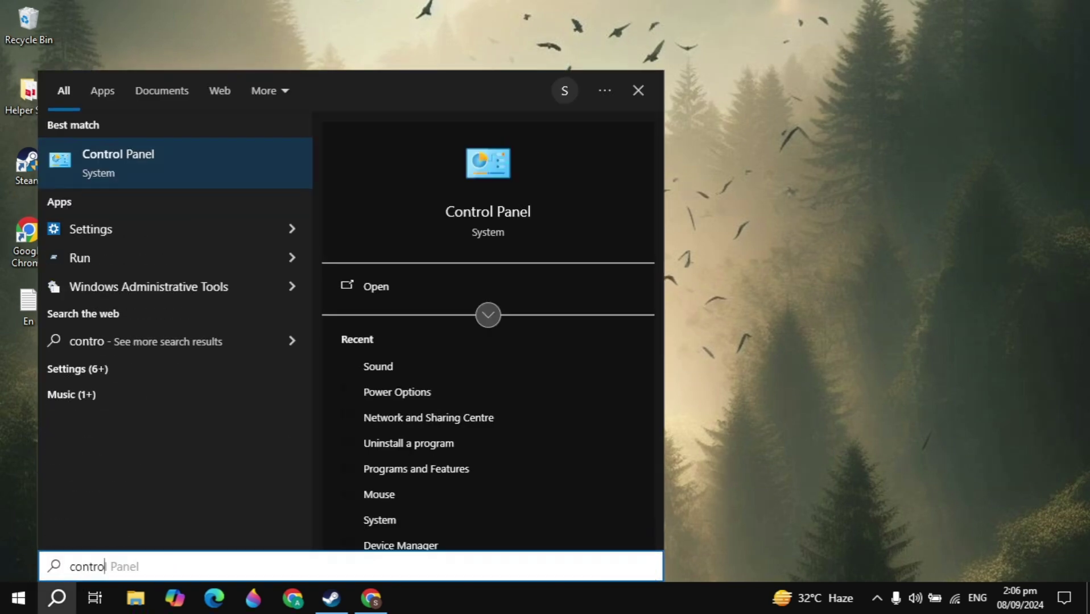
pyautogui.press('Return')
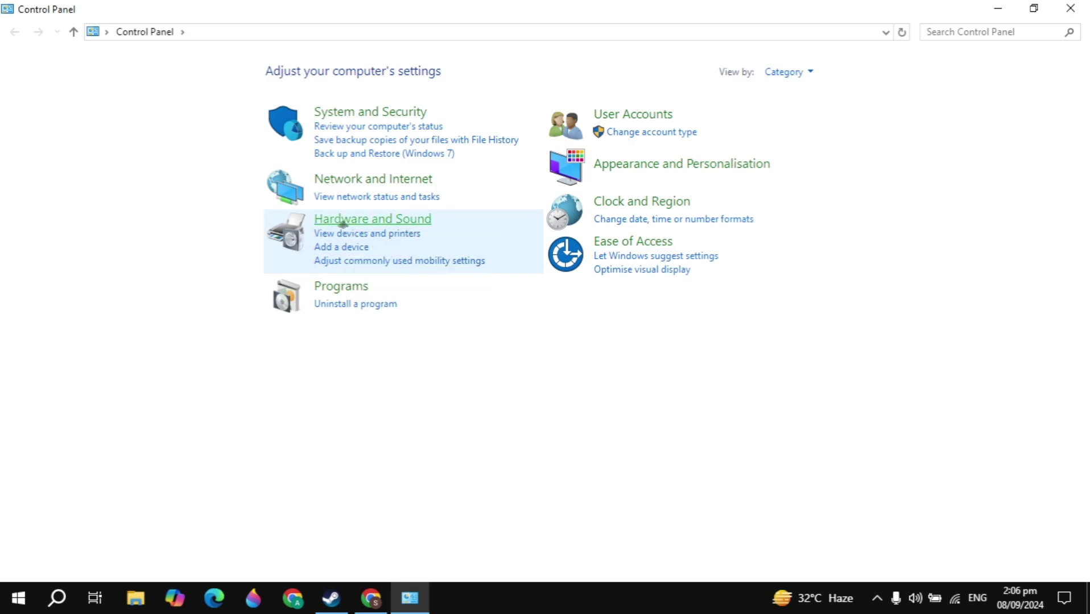
pyautogui.click(343, 220)
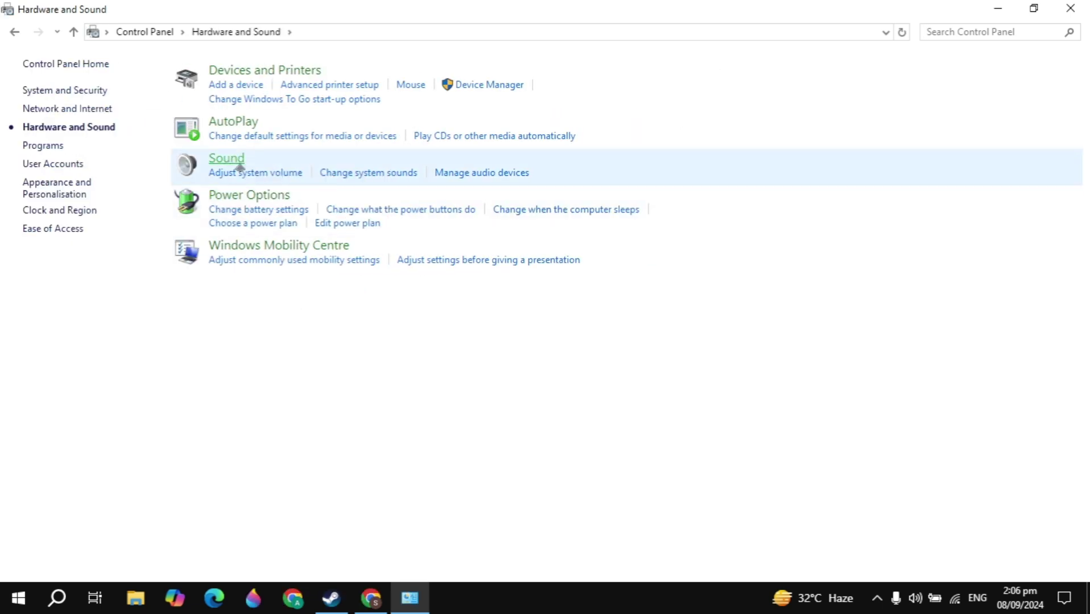
pyautogui.click(238, 163)
pyautogui.click(1070, 8)
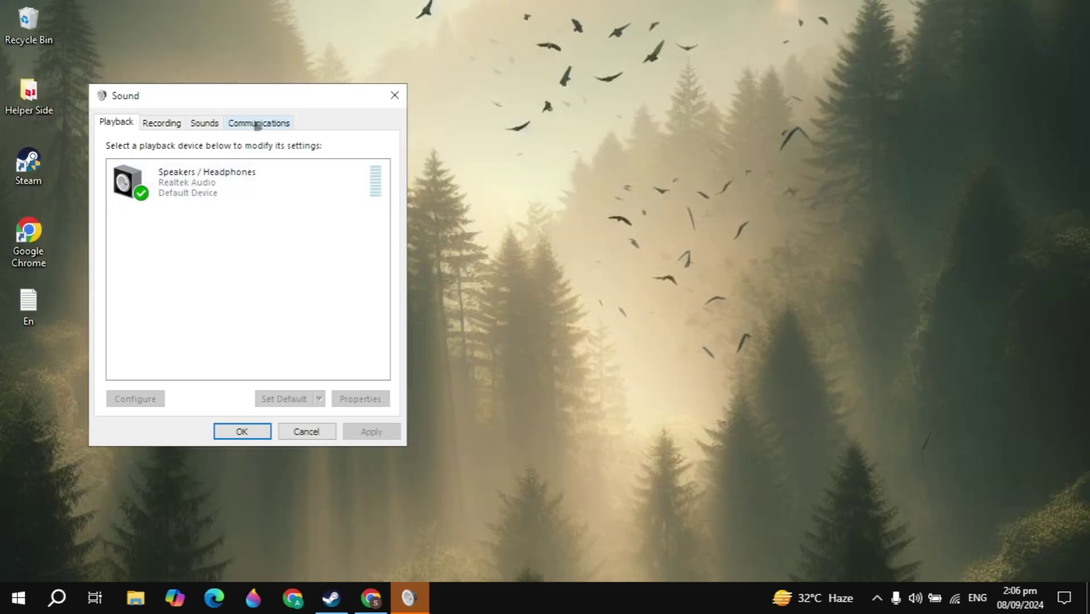
pyautogui.moveTo(275, 94); pyautogui.dragTo(460, 105)
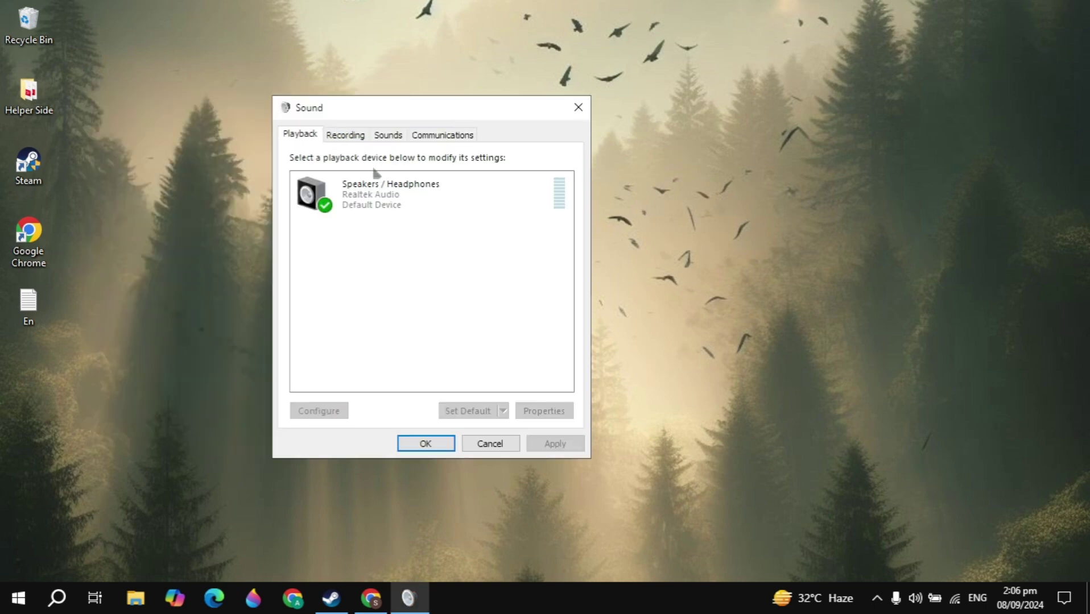
# - Open the Properties of the Speakers / Headphones playback device
pyautogui.click(387, 196)
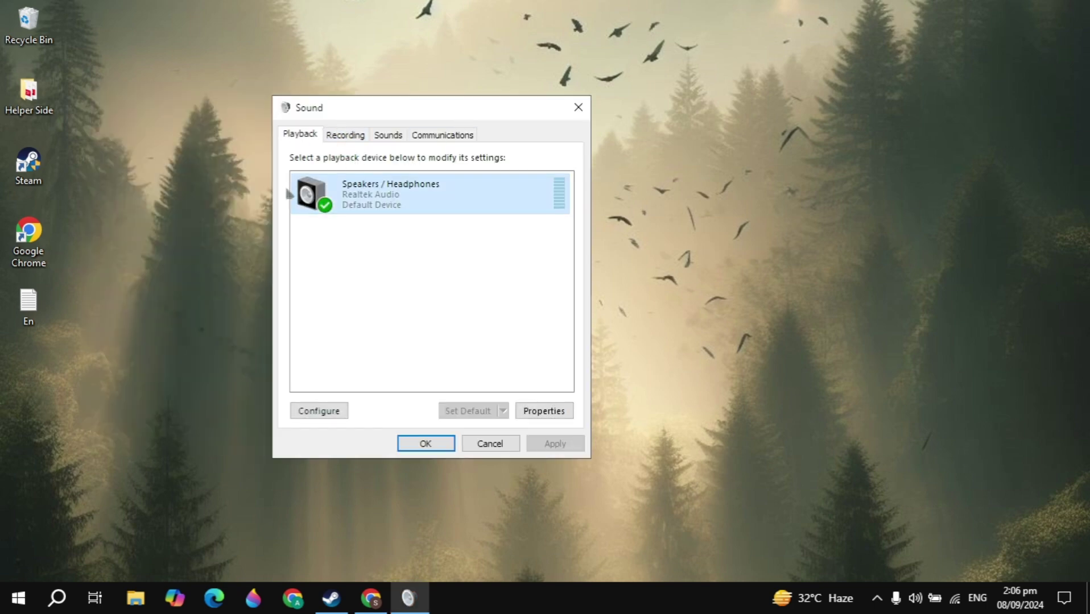
pyautogui.rightClick(365, 193)
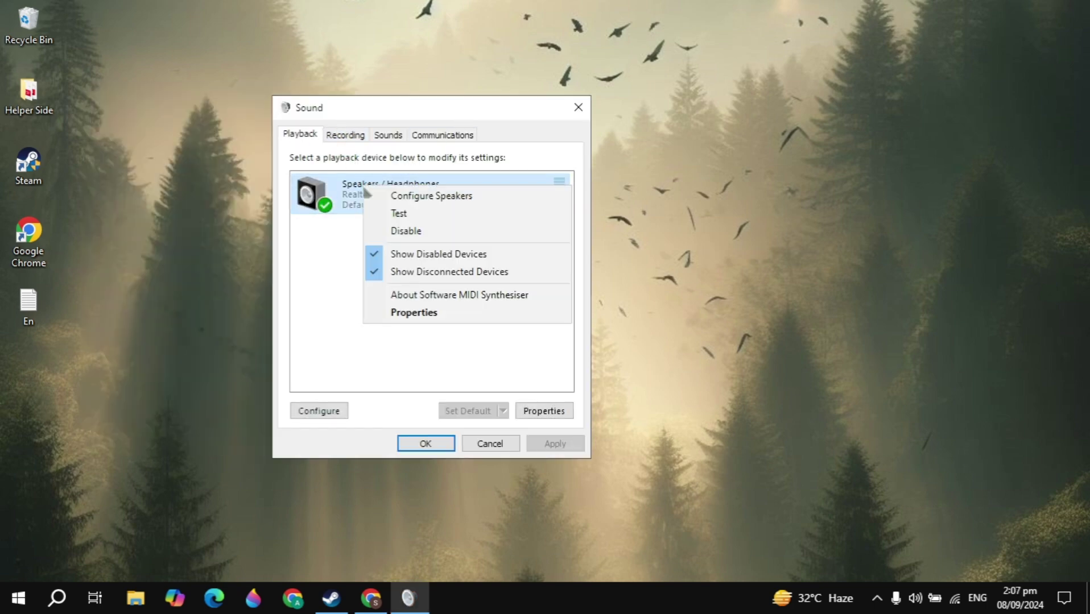
pyautogui.click(471, 315)
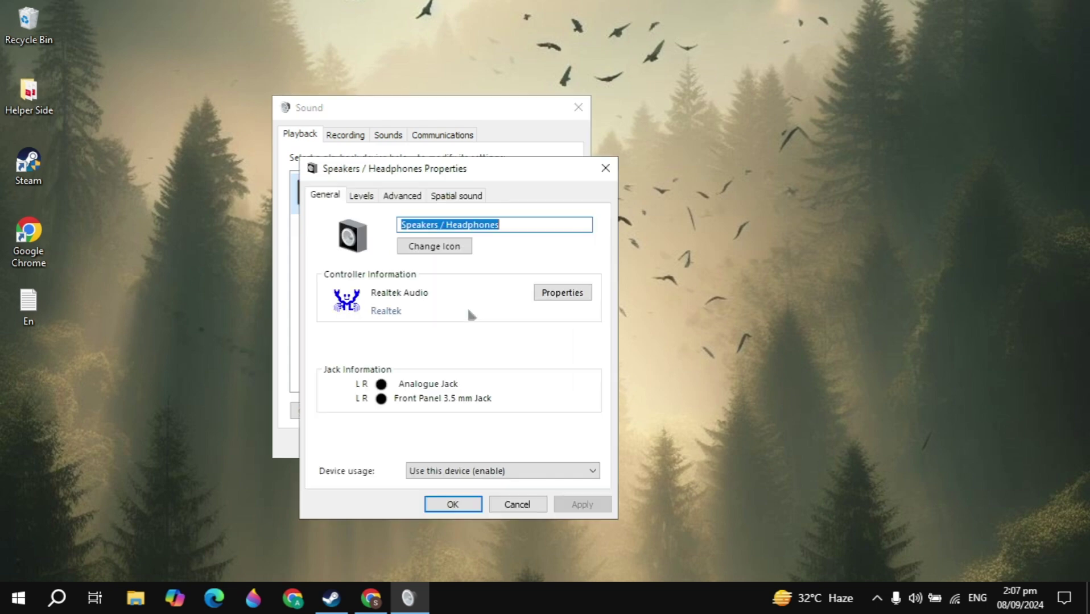
# - Set the default format to 24 bit, 96000 Hz, apply it, and decline the device-in-use prompt
pyautogui.click(409, 199)
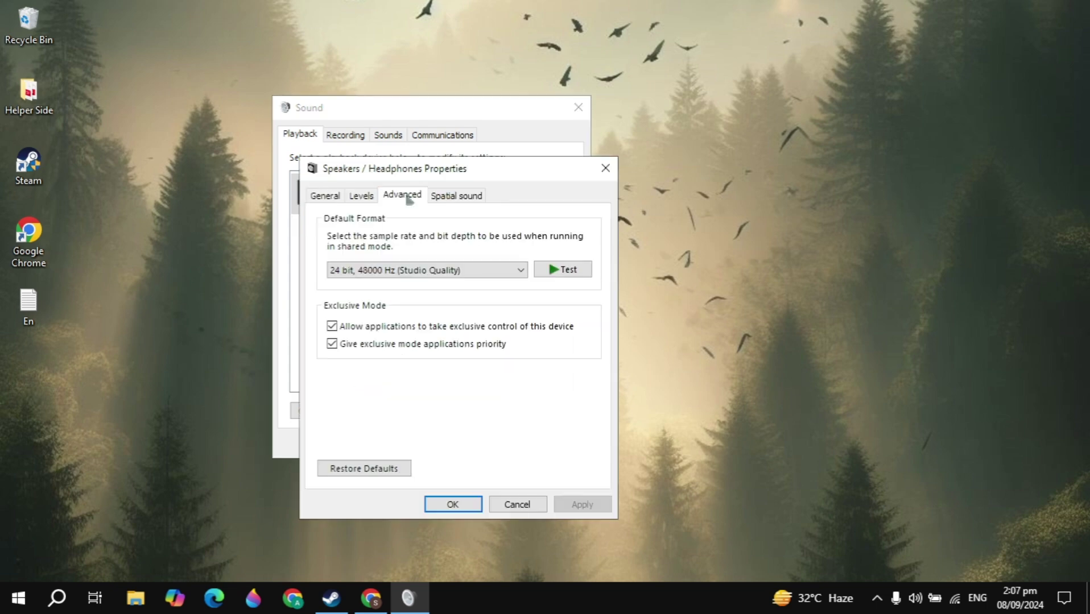
pyautogui.click(409, 273)
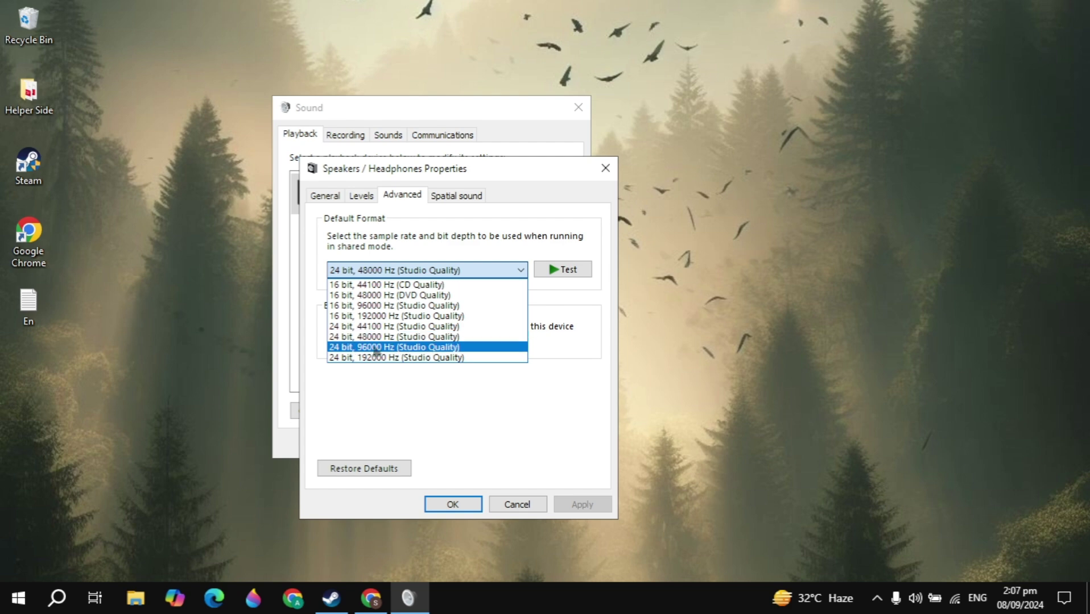
pyautogui.click(378, 351)
pyautogui.click(574, 505)
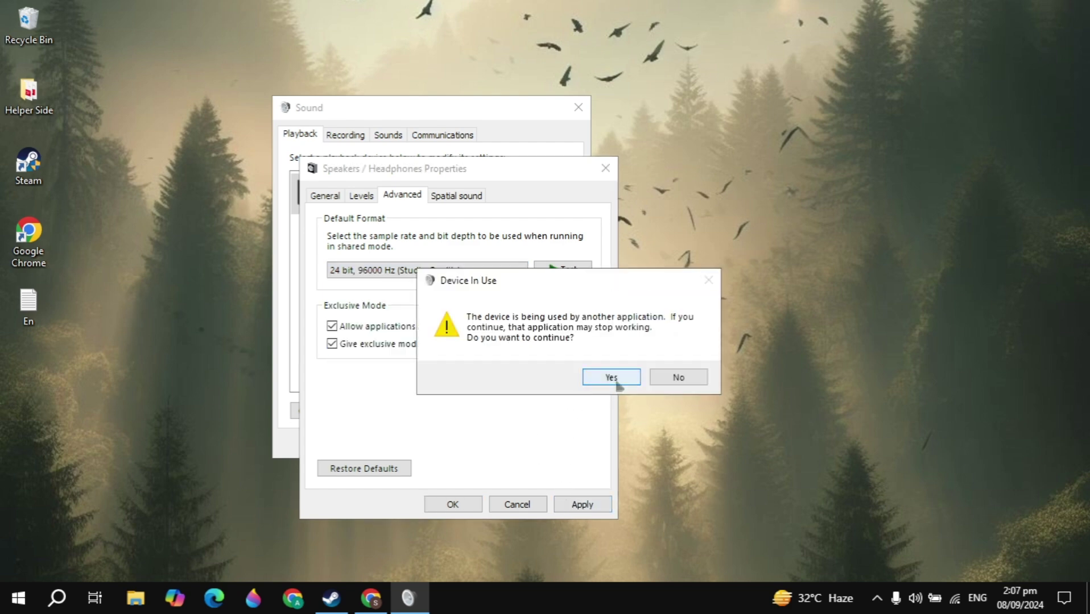
pyautogui.click(679, 379)
# - Keep the speakers' Device usage at 'Use this device (enable)', then OK both dialogs
pyautogui.click(605, 168)
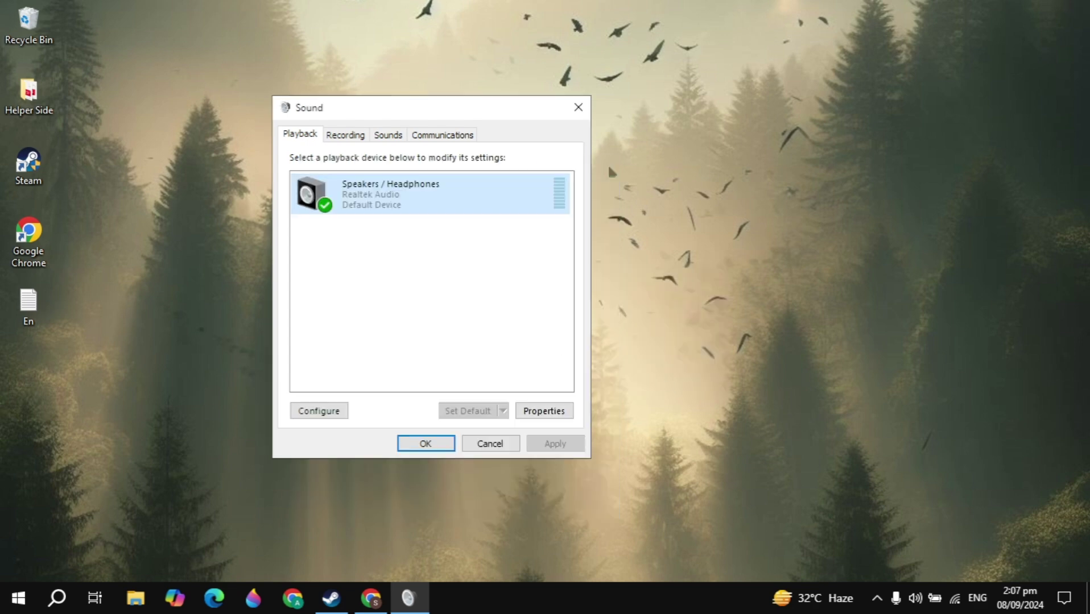
pyautogui.click(541, 409)
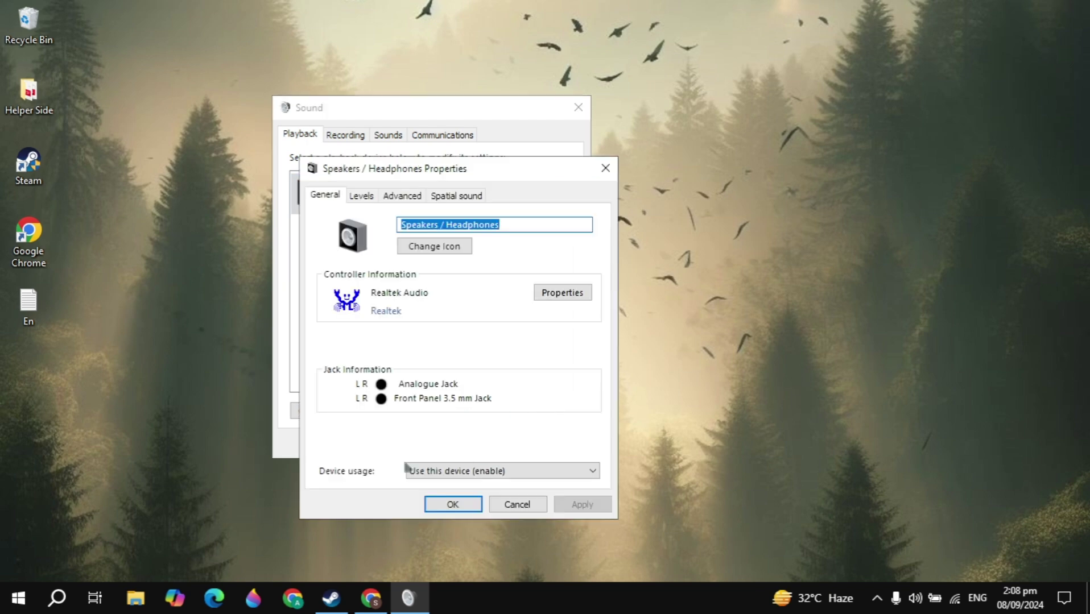
pyautogui.click(530, 472)
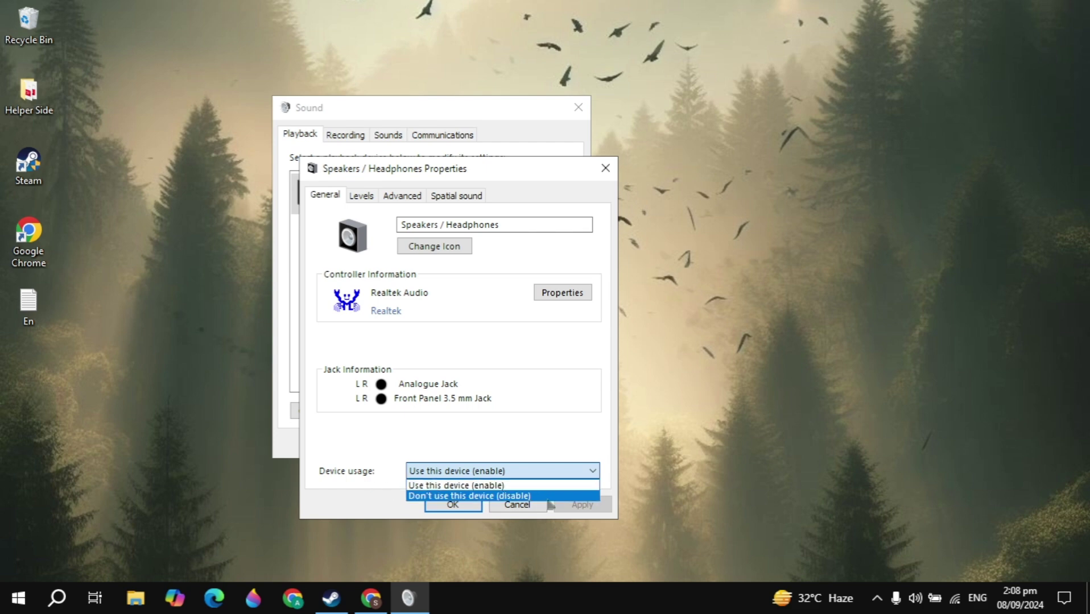
pyautogui.click(542, 491)
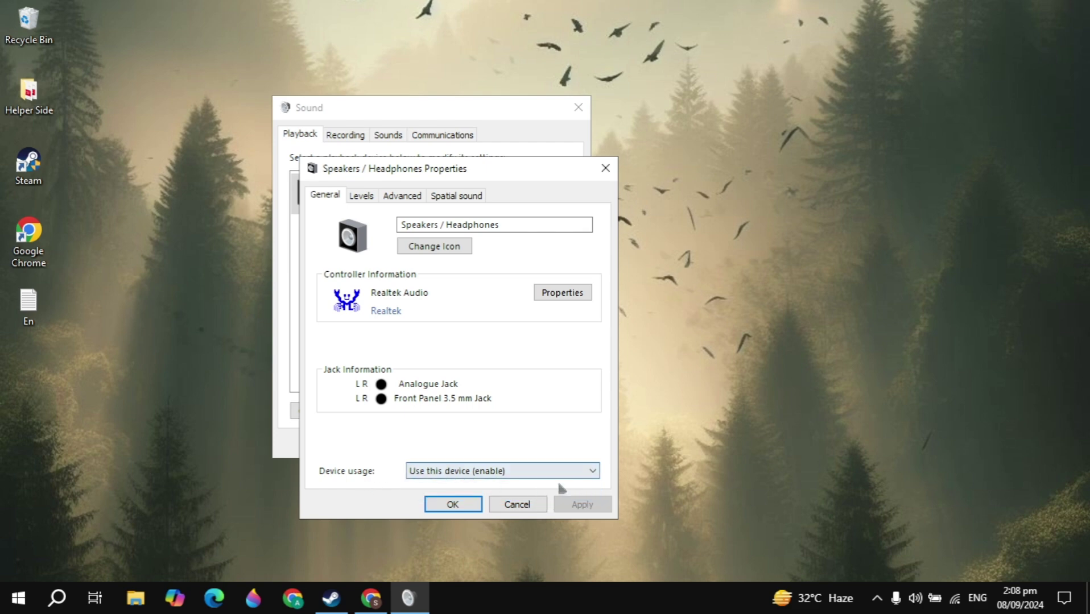
pyautogui.click(463, 504)
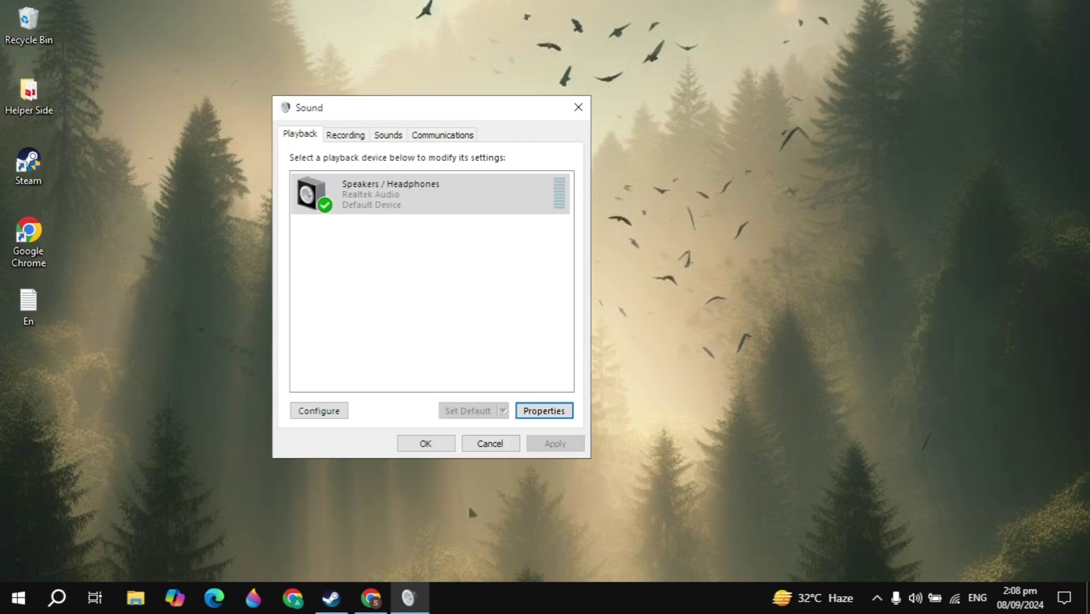
pyautogui.click(425, 443)
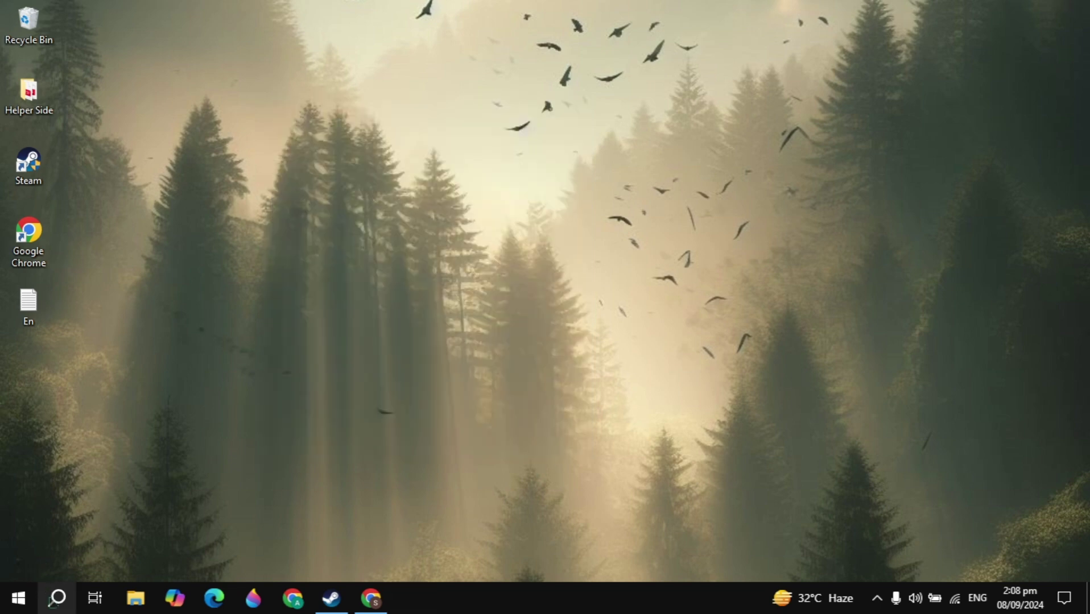
# - Open Settings > System > Sound and keep Speakers / Headphones (Realtek Audio) as the output device
pyautogui.click(56, 597)
pyautogui.write('sett')
pyautogui.press('Return')
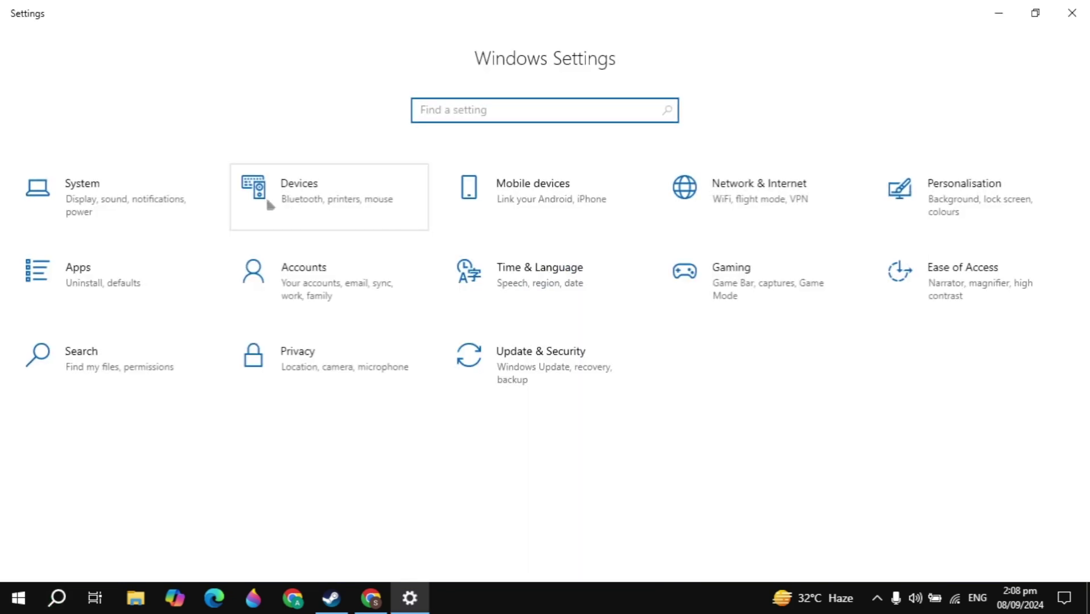
pyautogui.click(137, 182)
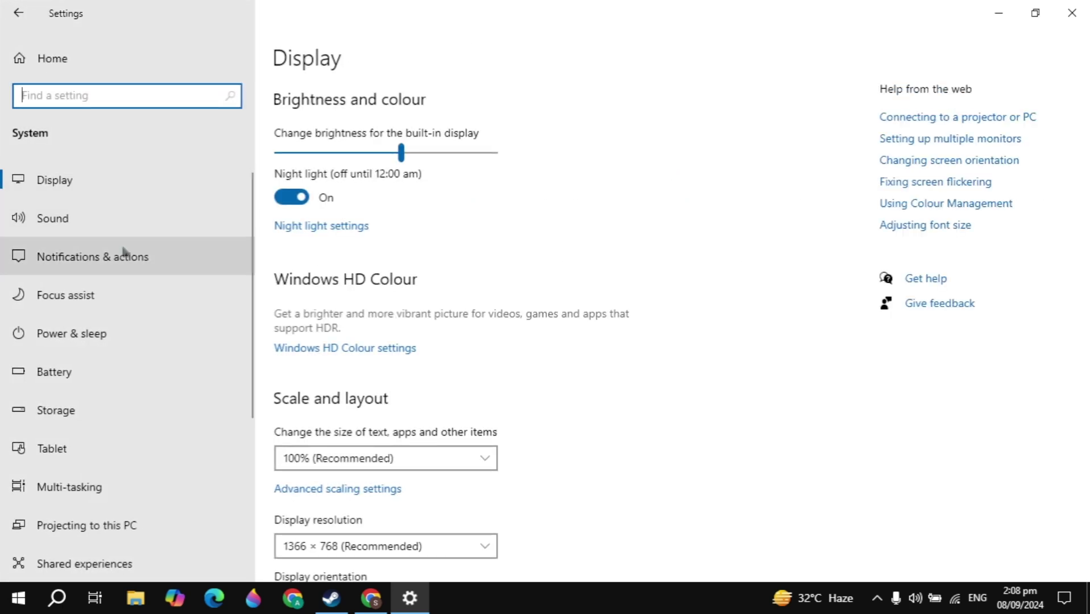
pyautogui.click(132, 220)
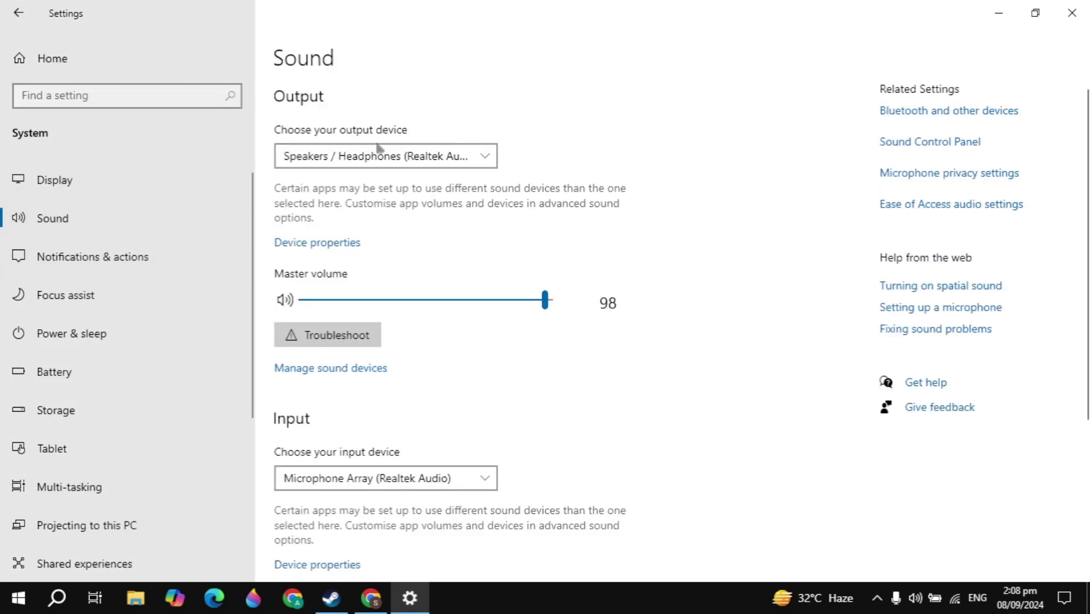
pyautogui.click(344, 158)
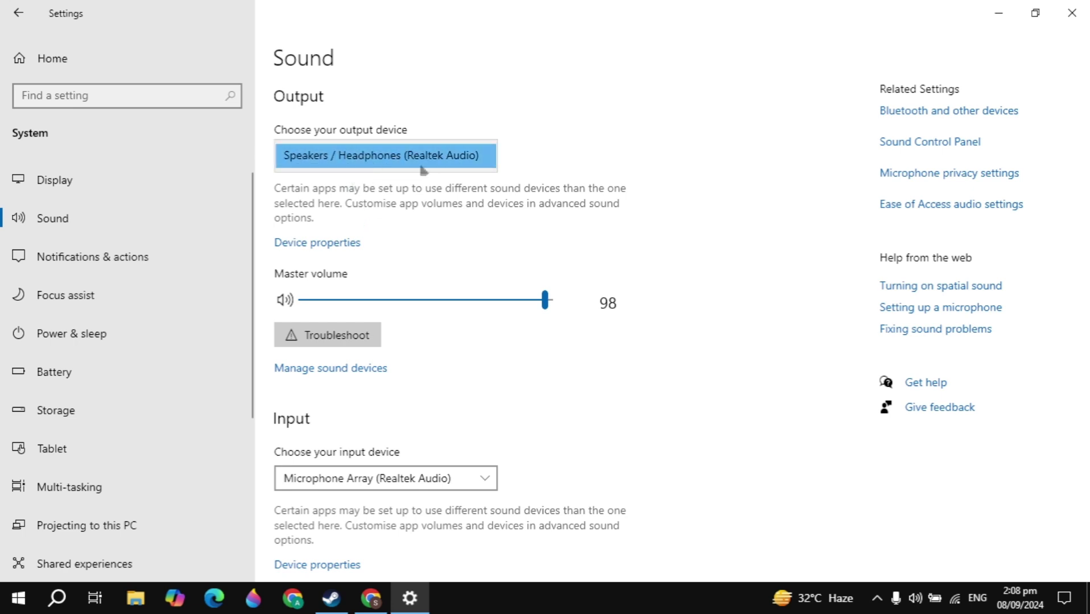
pyautogui.click(399, 202)
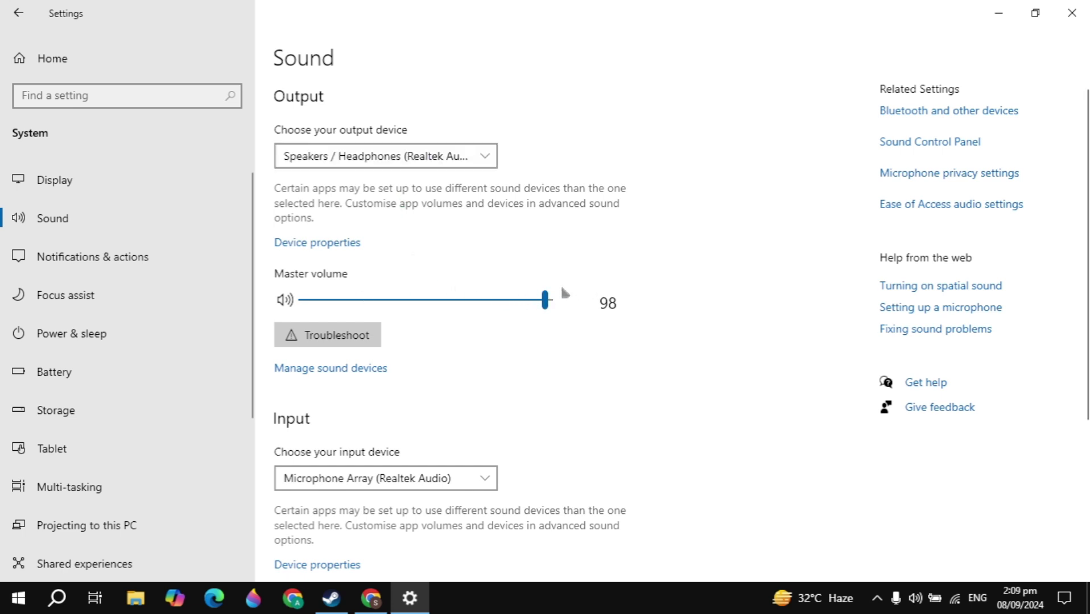
# - Scroll to confirm Microphone Array (Realtek Audio) is the input device, then close Settings
pyautogui.scroll(-5, 537, 327)
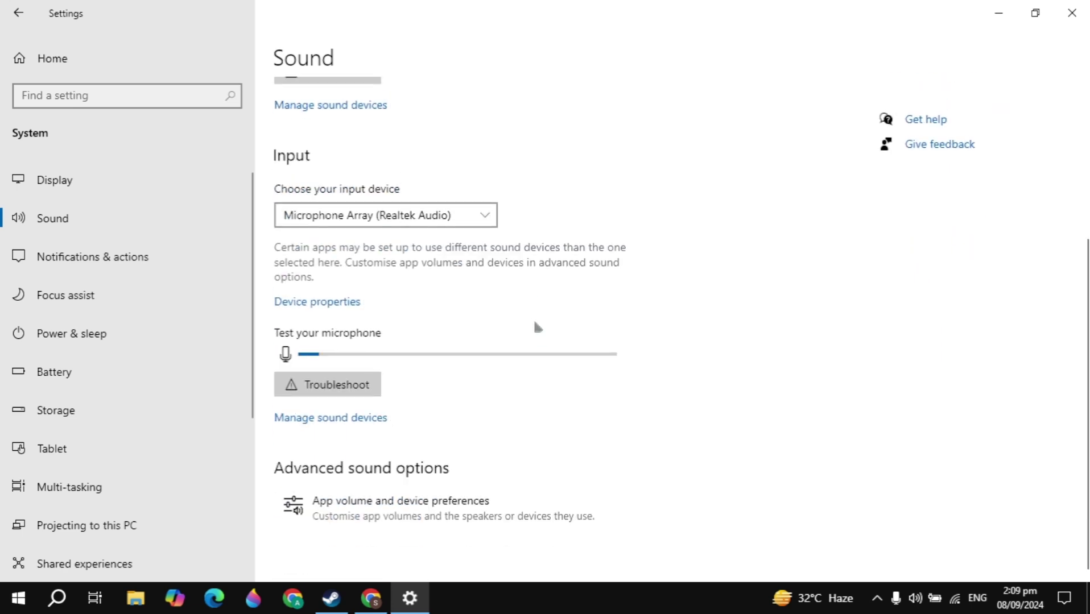
pyautogui.scroll(2, 410, 270)
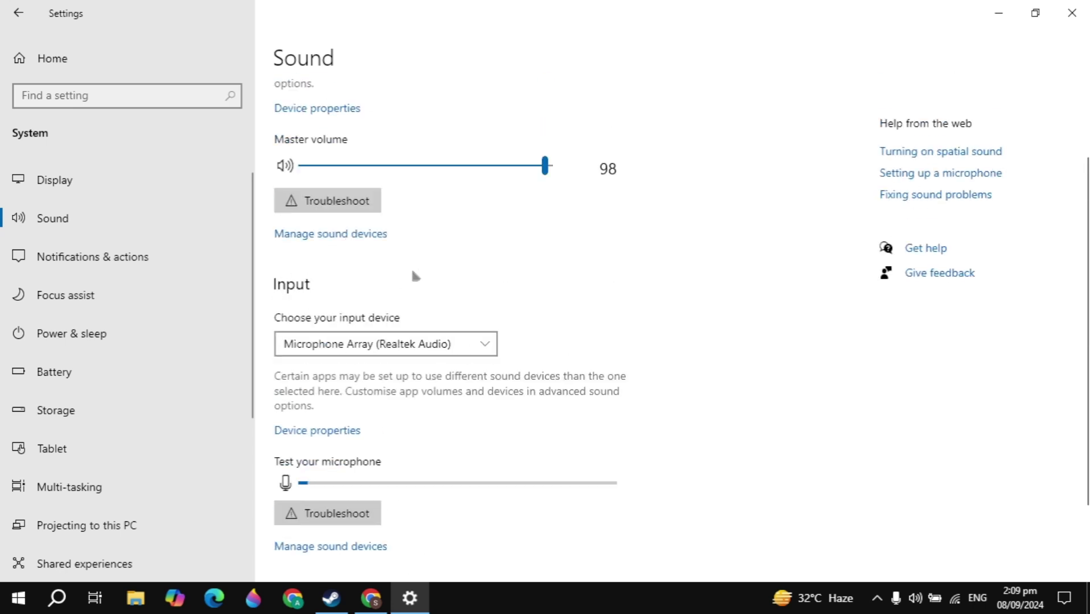
pyautogui.scroll(-2, 481, 338)
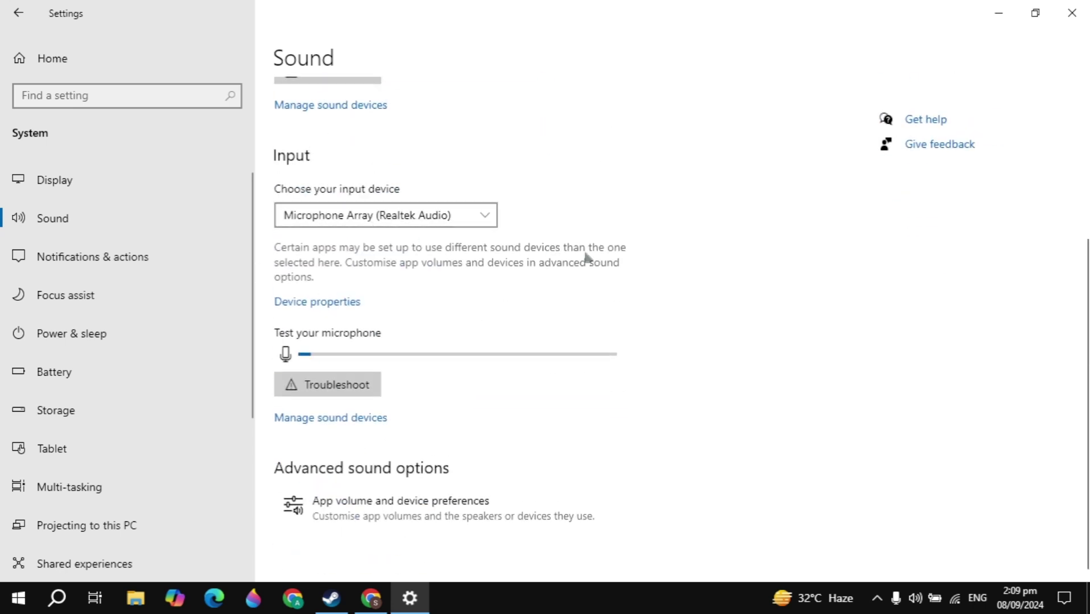
pyautogui.click(1062, 9)
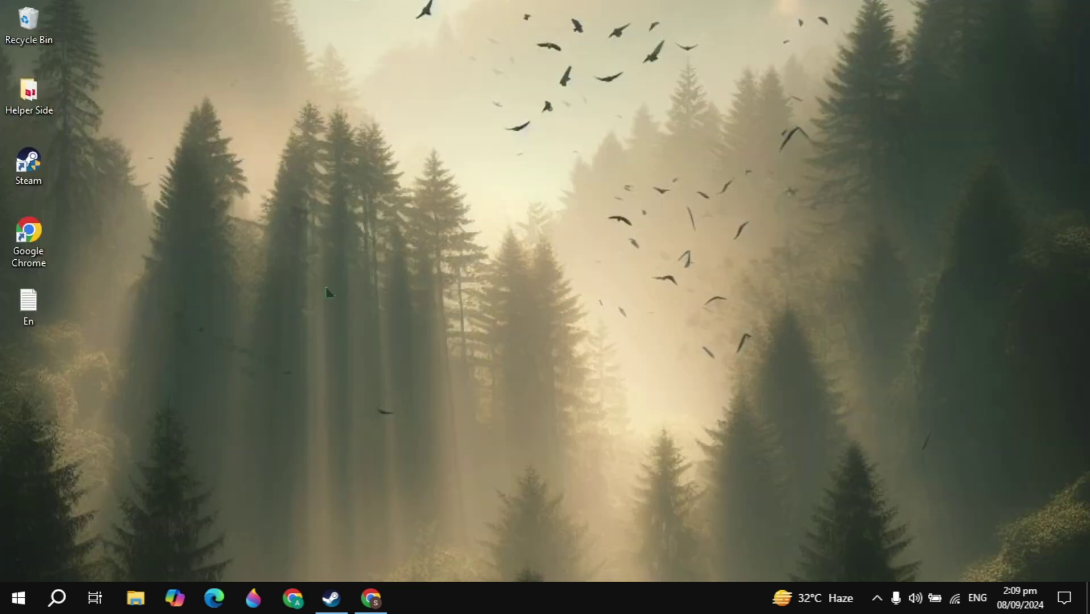